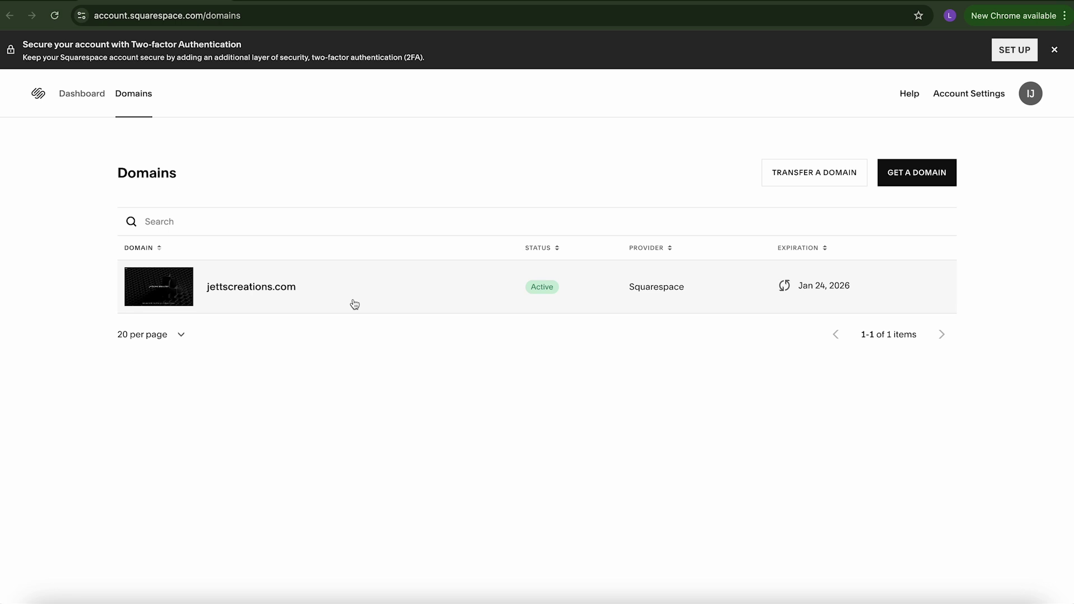
Step: Open the Email settings for jettscreations.com in Squarespace and close the Google Workspace plan tab
{"action": "left_click", "coordinate": [282, 293]}
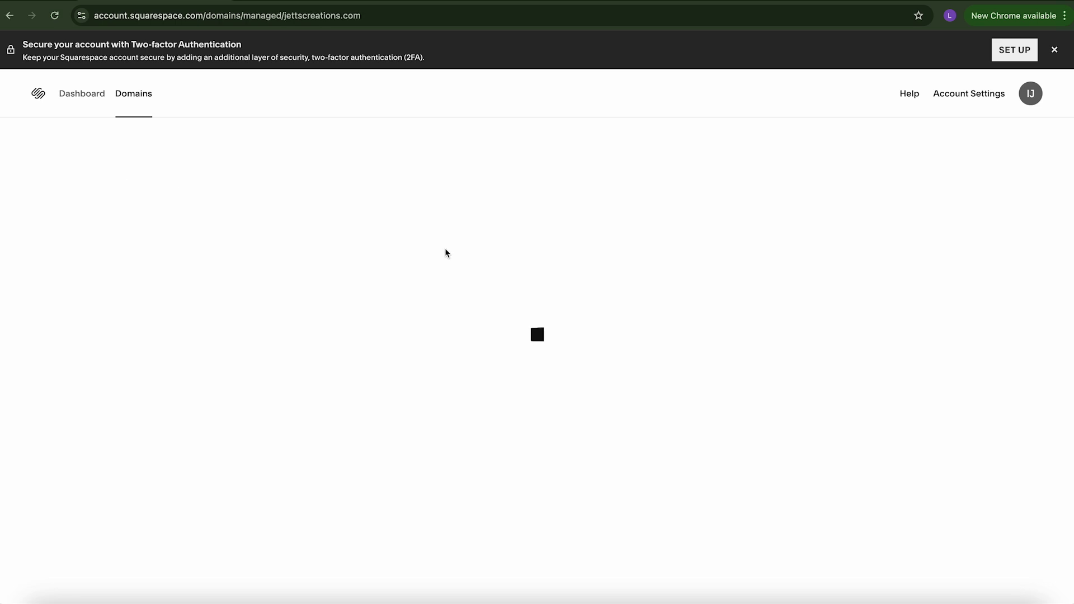
{"action": "left_click", "coordinate": [45, 263]}
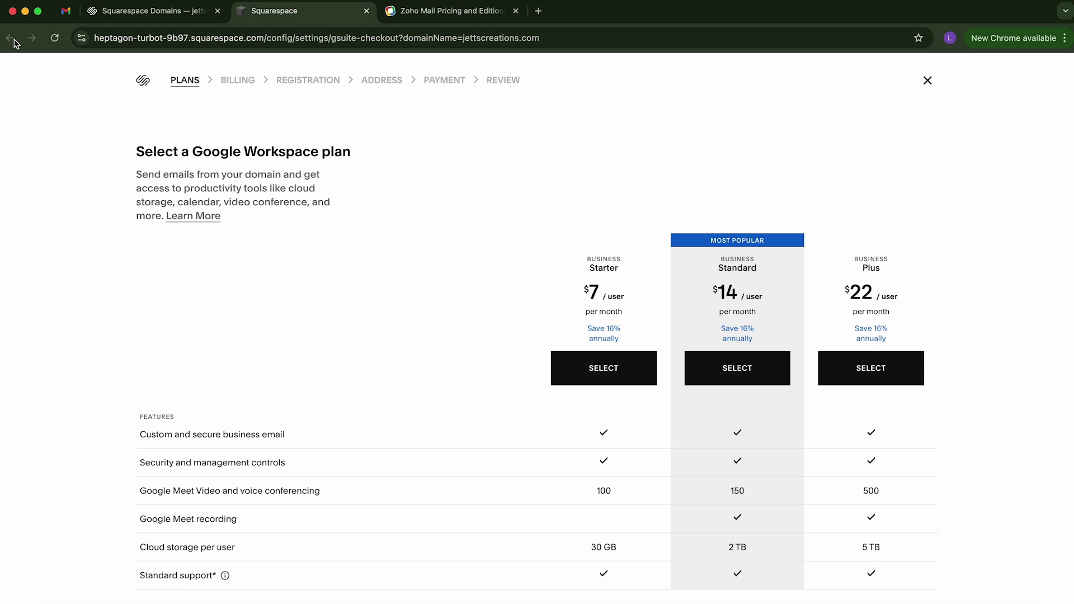
{"action": "left_click", "coordinate": [366, 11]}
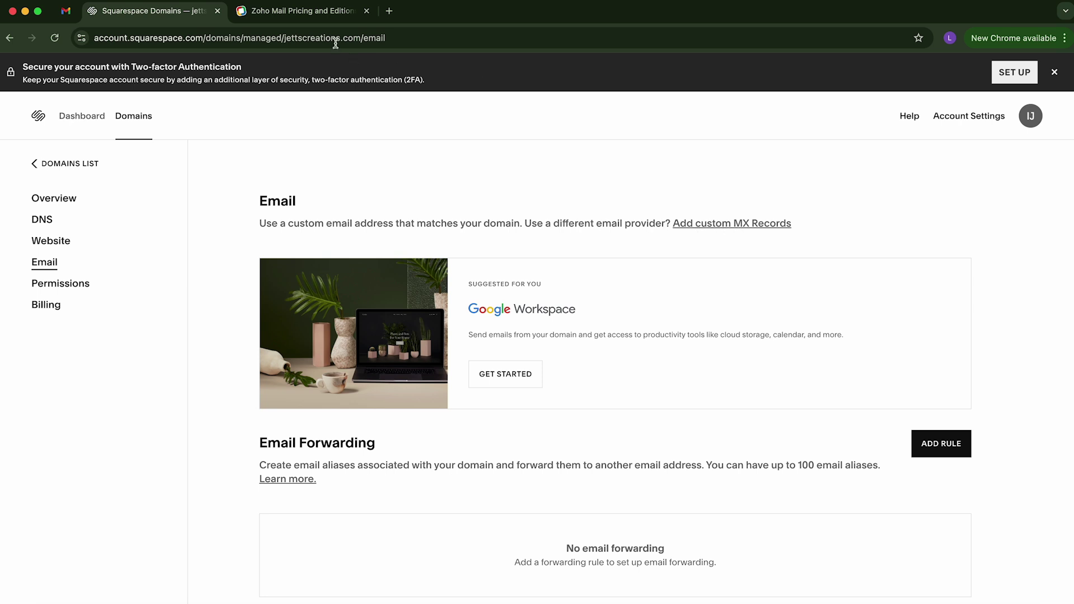
Step: On Zoho Mail pricing, dismiss Contact Sales and scroll to the Forever Free Plan (5 users, 5GB/User)
{"action": "left_click", "coordinate": [318, 16]}
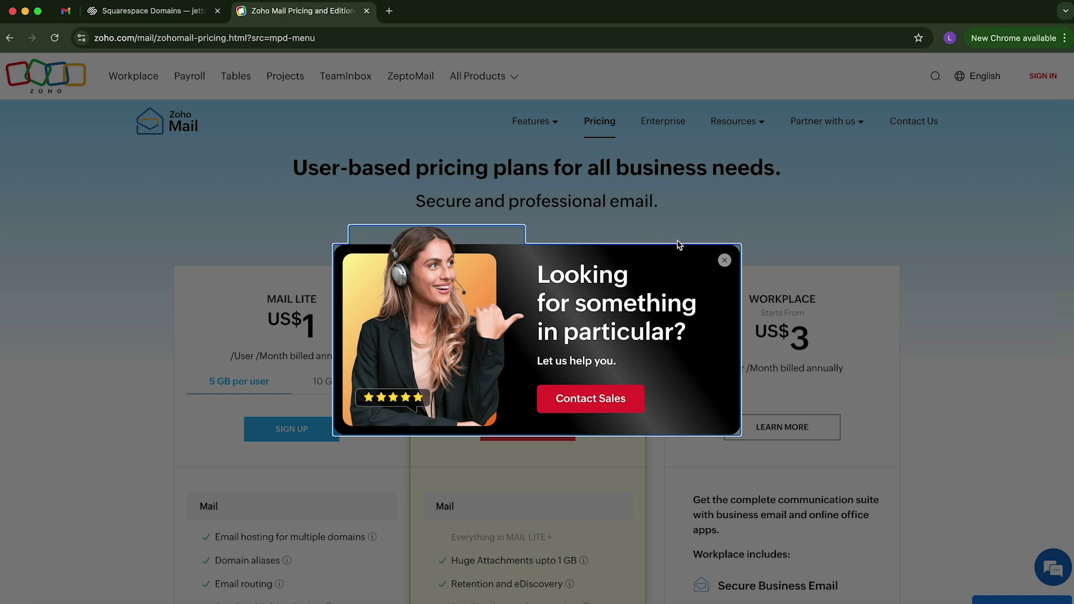
{"action": "left_click", "coordinate": [724, 261]}
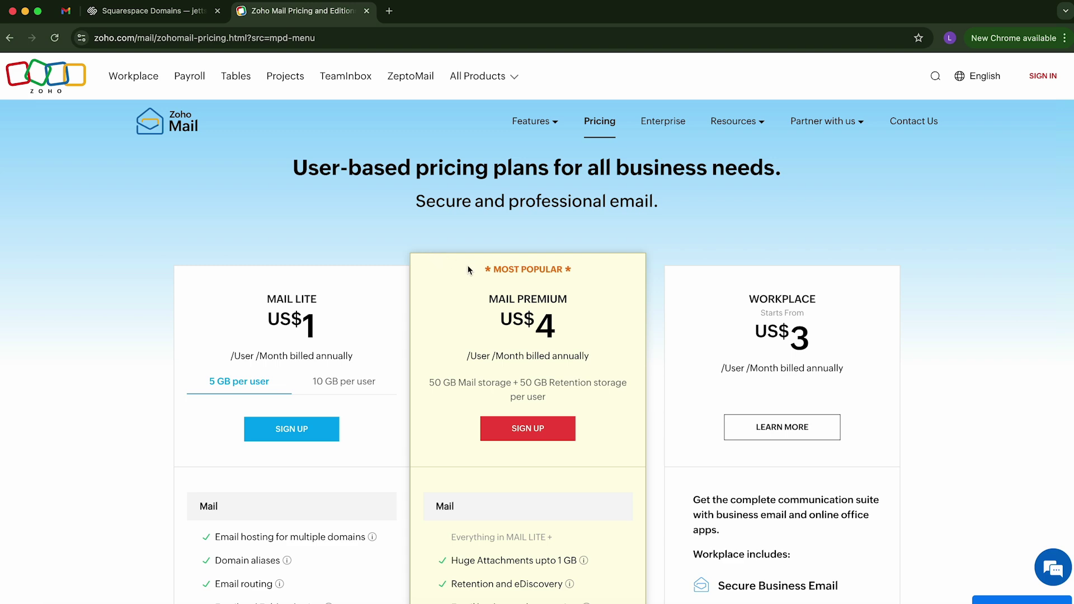
{"action": "scroll", "coordinate": [468, 270], "scroll_direction": "down", "scroll_amount": 3}
{"action": "scroll", "coordinate": [468, 270], "scroll_direction": "down", "scroll_amount": 12}
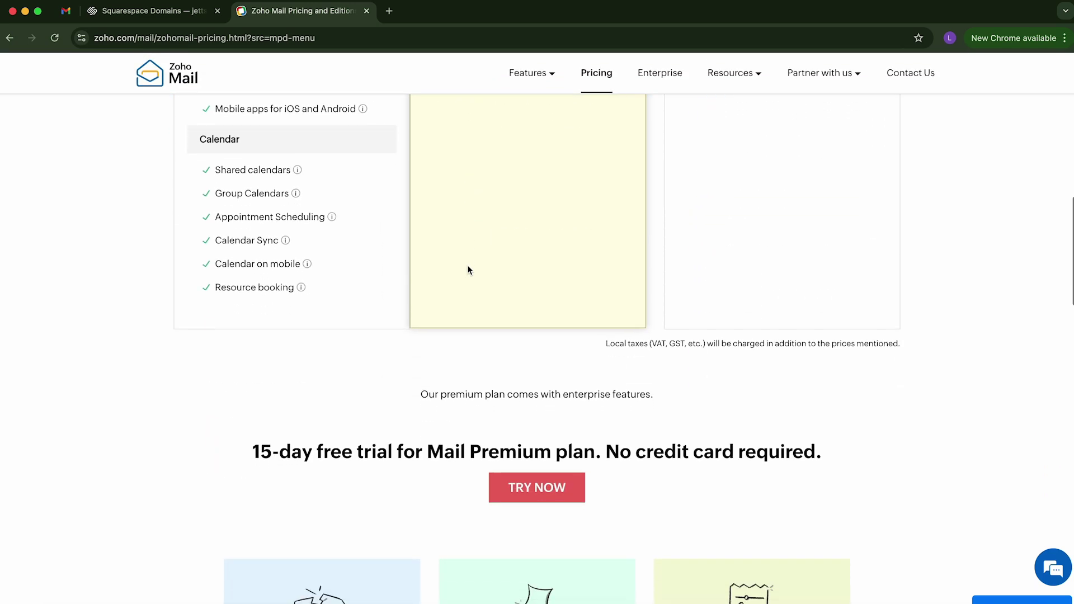
{"action": "scroll", "coordinate": [468, 270], "scroll_direction": "down", "scroll_amount": 5}
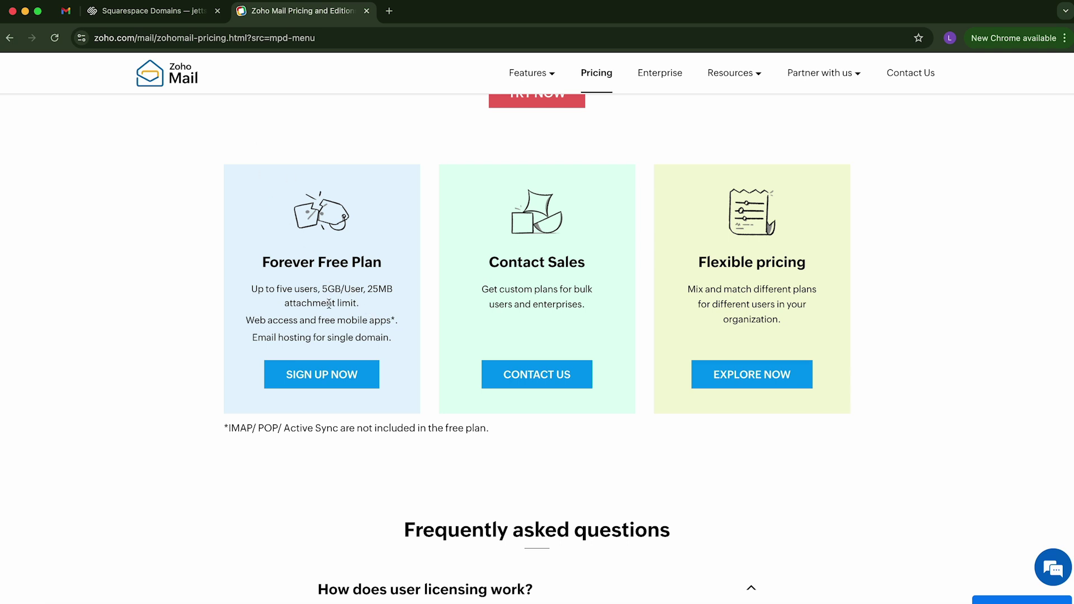
Step: Sign up for the Forever Free Plan, verify the pasted emailed OTP, and allow notifications
{"action": "left_click", "coordinate": [323, 382]}
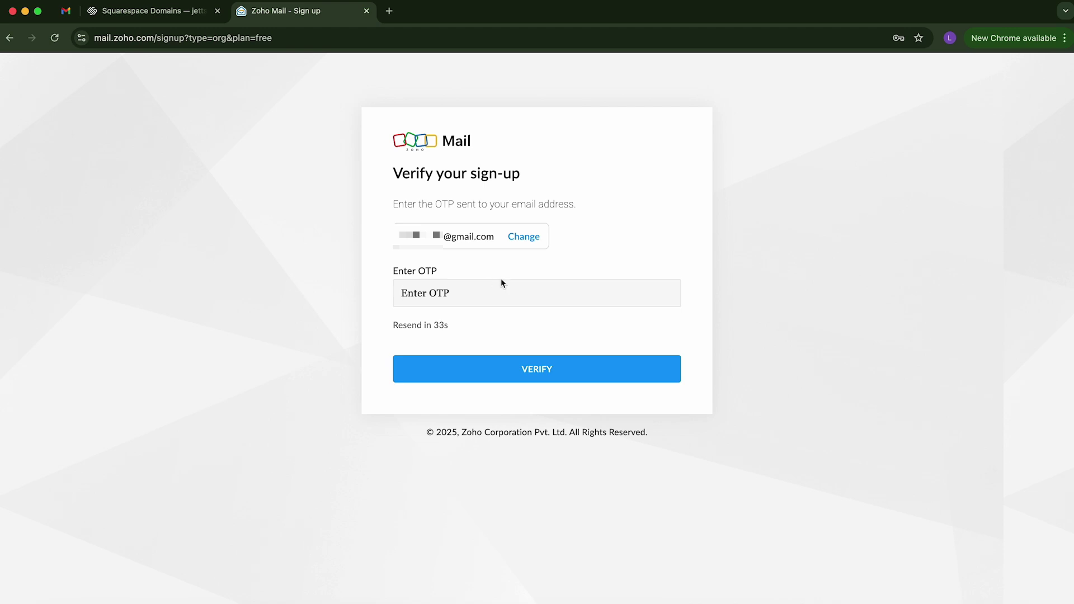
{"action": "left_click", "coordinate": [473, 295]}
{"action": "key", "text": "super+v"}
{"action": "left_click", "coordinate": [541, 369]}
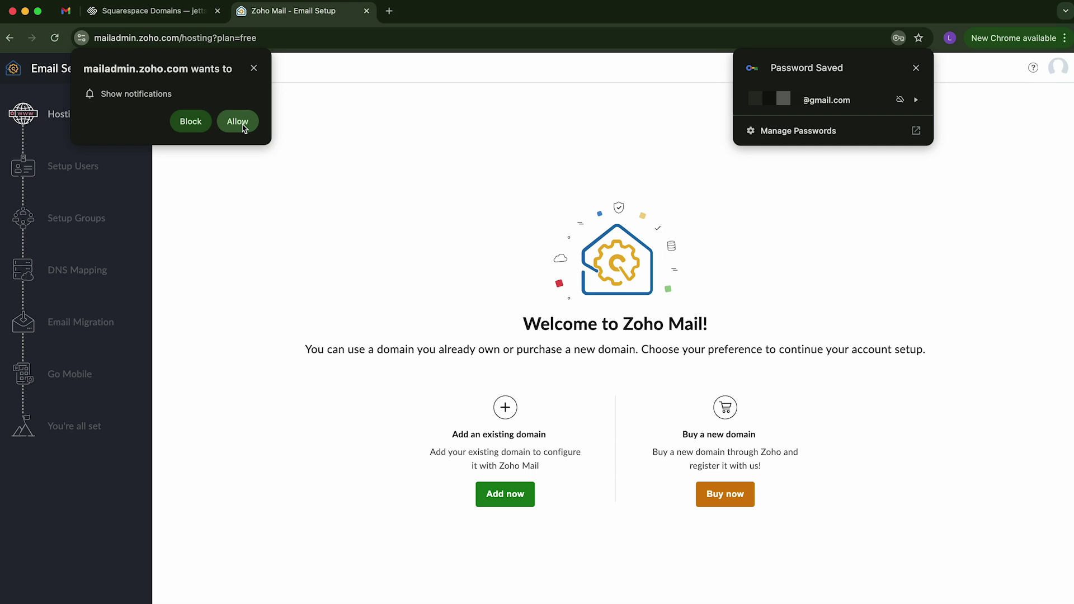
{"action": "left_click", "coordinate": [237, 122]}
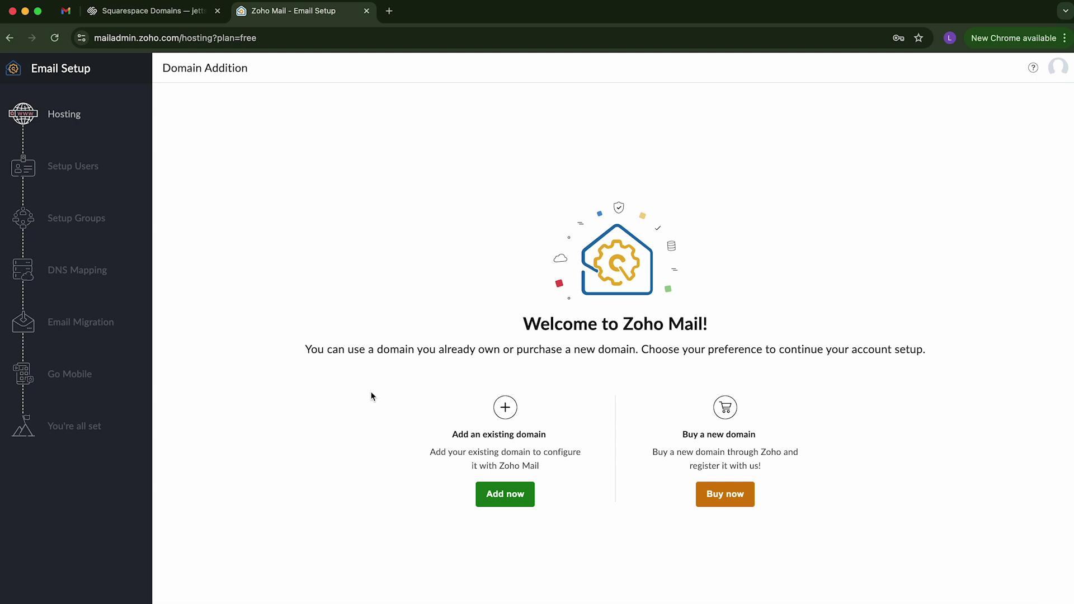
Step: Add existing domain jettscreations.com for organization 'Jetts Creations' with industry type Other Orgs & Services
{"action": "left_click", "coordinate": [514, 499]}
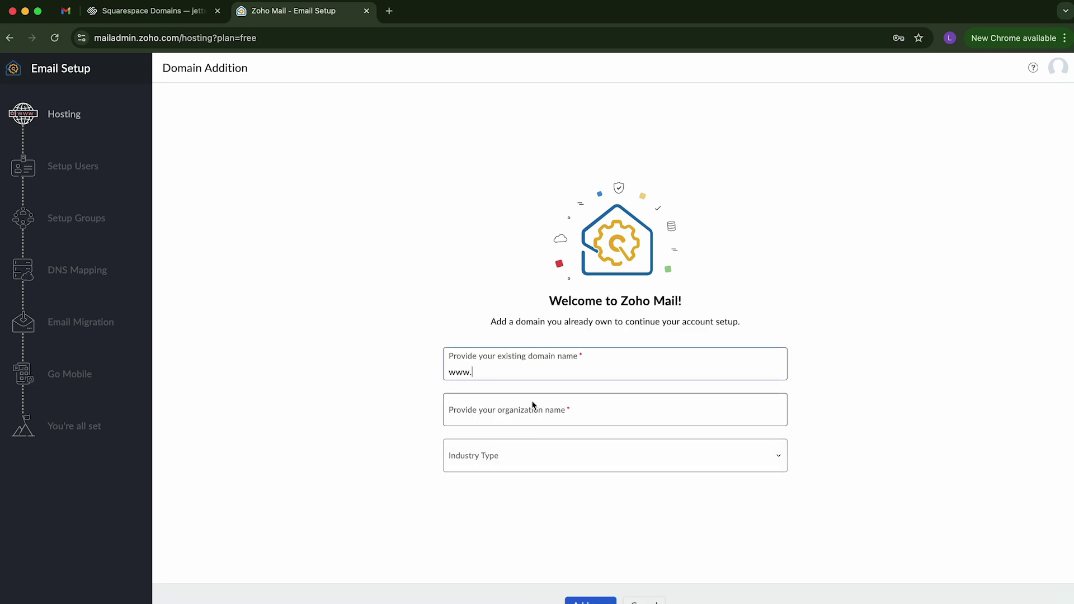
{"action": "type", "text": "jettscreations.com"}
{"action": "left_click", "coordinate": [448, 417]}
{"action": "type", "text": "Jetts C"}
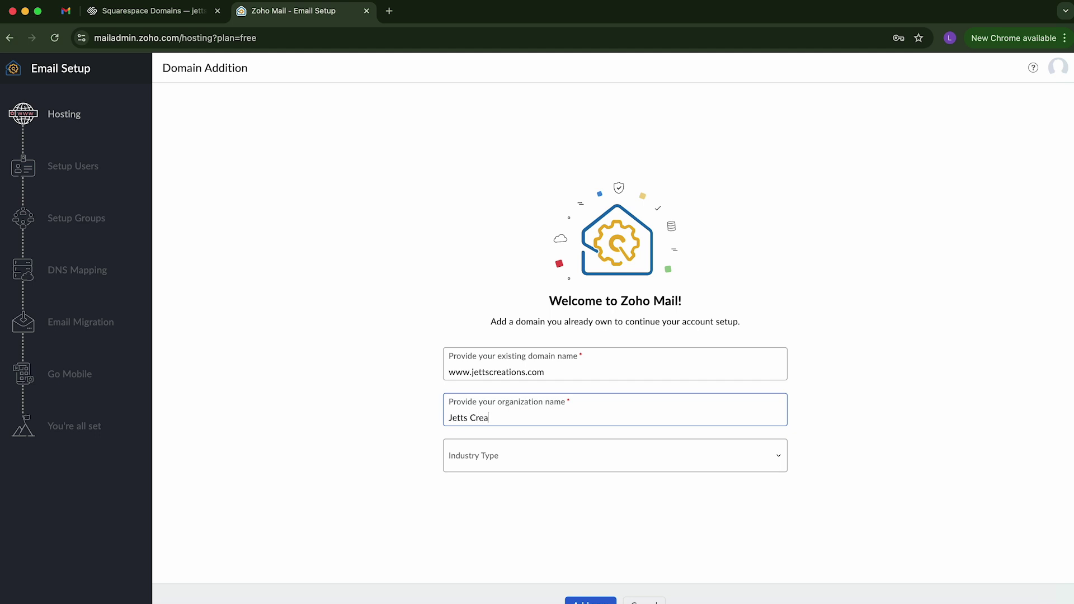
{"action": "type", "text": "tions"}
{"action": "key", "text": "Tab"}
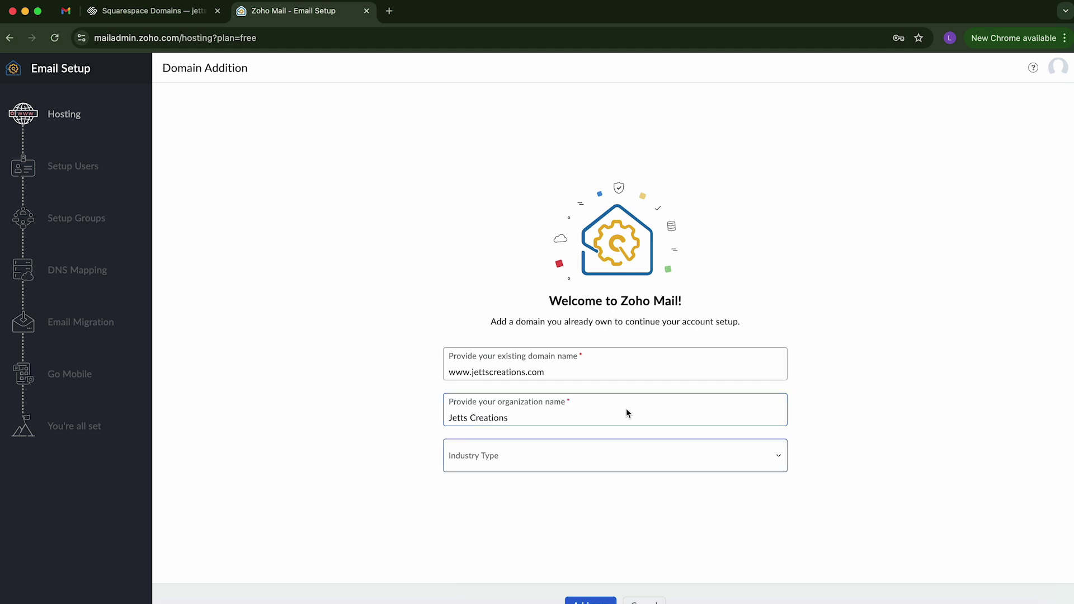
{"action": "left_click", "coordinate": [647, 455]}
{"action": "scroll", "coordinate": [520, 428], "scroll_direction": "down", "scroll_amount": 3}
{"action": "left_click", "coordinate": [520, 428]}
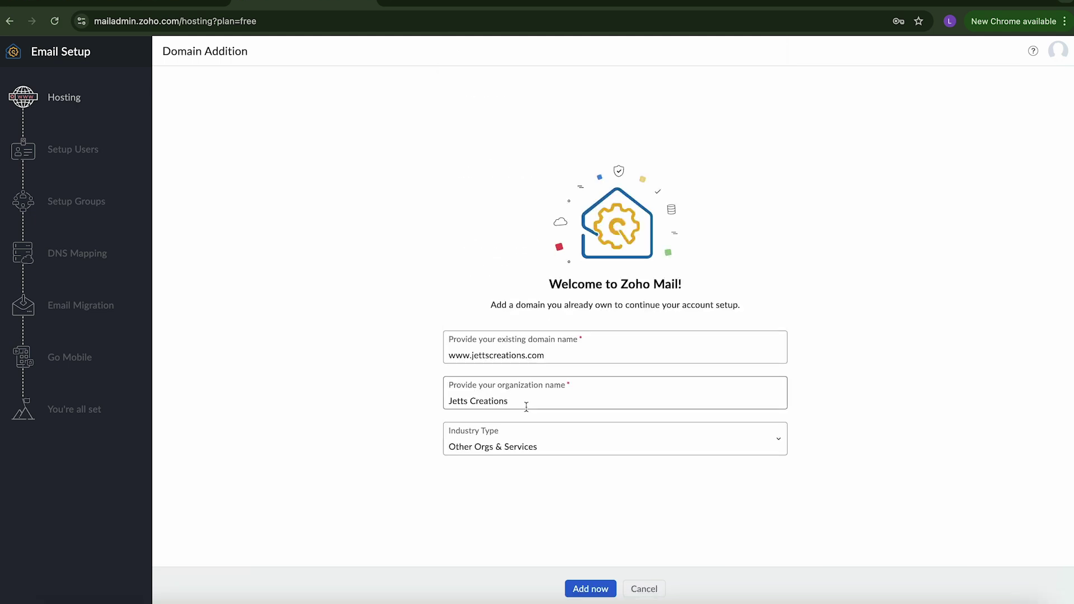
{"action": "left_click", "coordinate": [592, 584]}
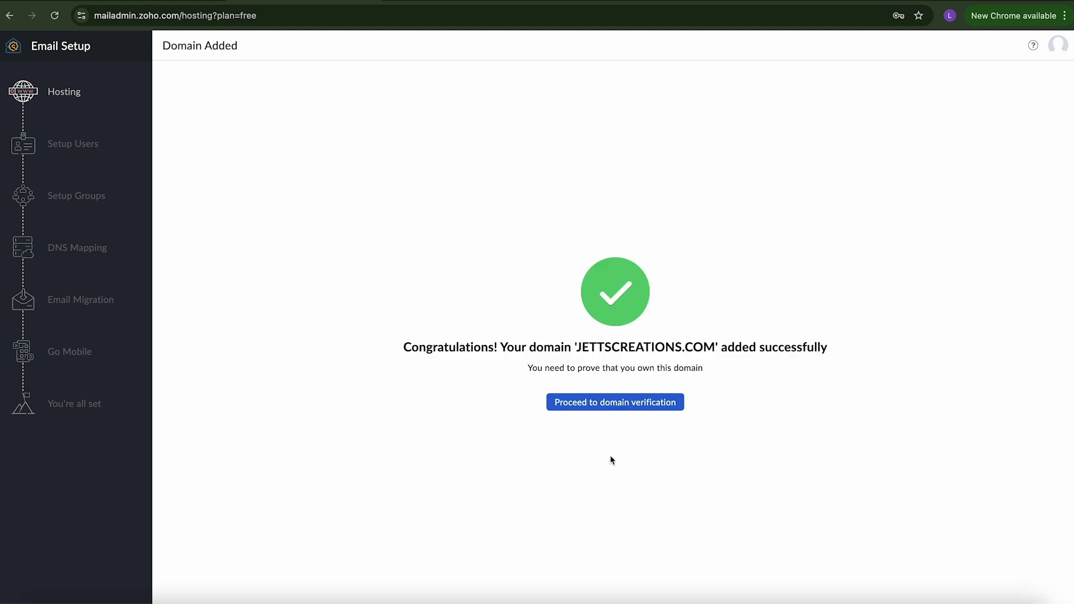
Step: Verify jettscreations.com with the 'Add a TXT record in the DNS' method and copy the TXT value
{"action": "left_click", "coordinate": [613, 408]}
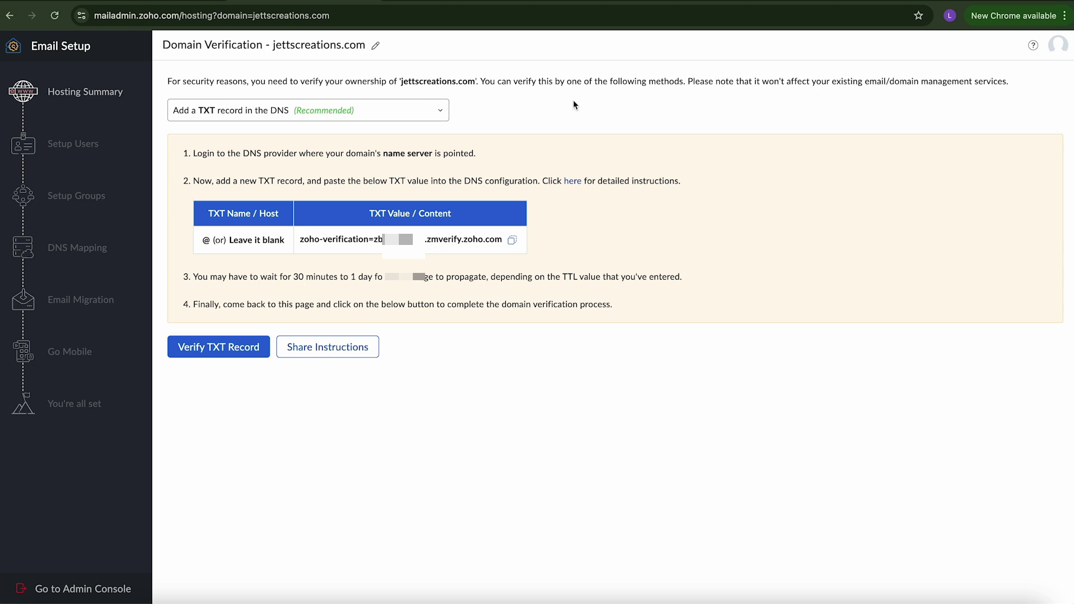
{"action": "left_click", "coordinate": [422, 115]}
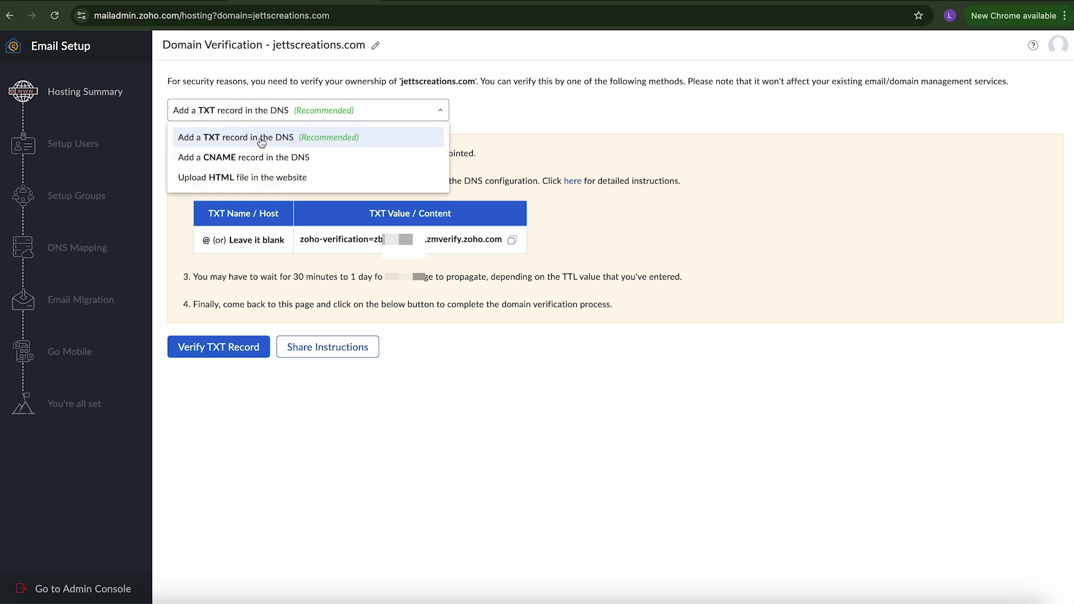
{"action": "left_click", "coordinate": [533, 110]}
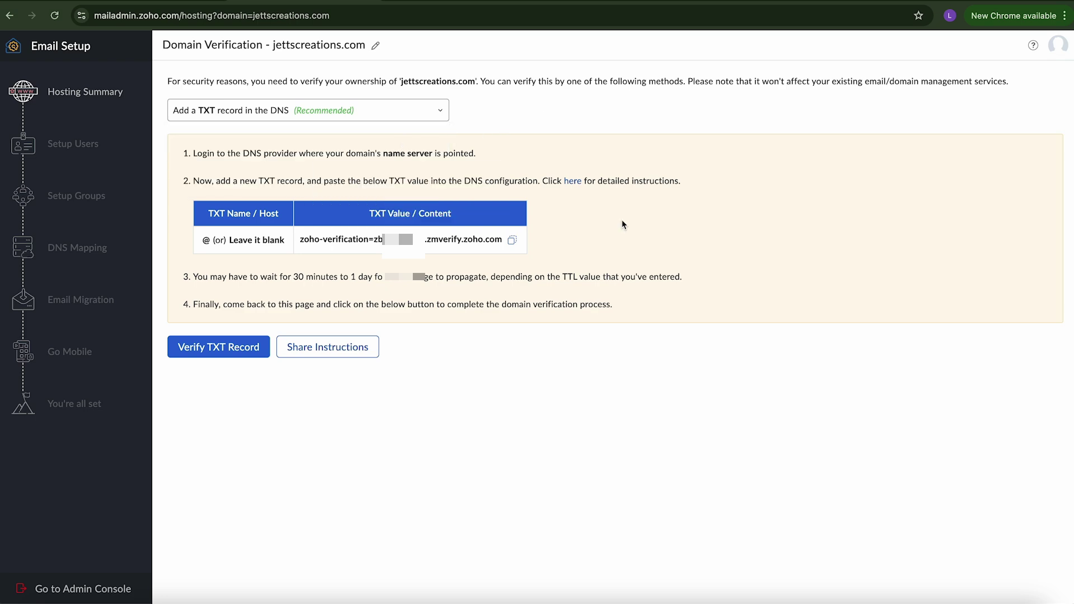
{"action": "left_click", "coordinate": [513, 240]}
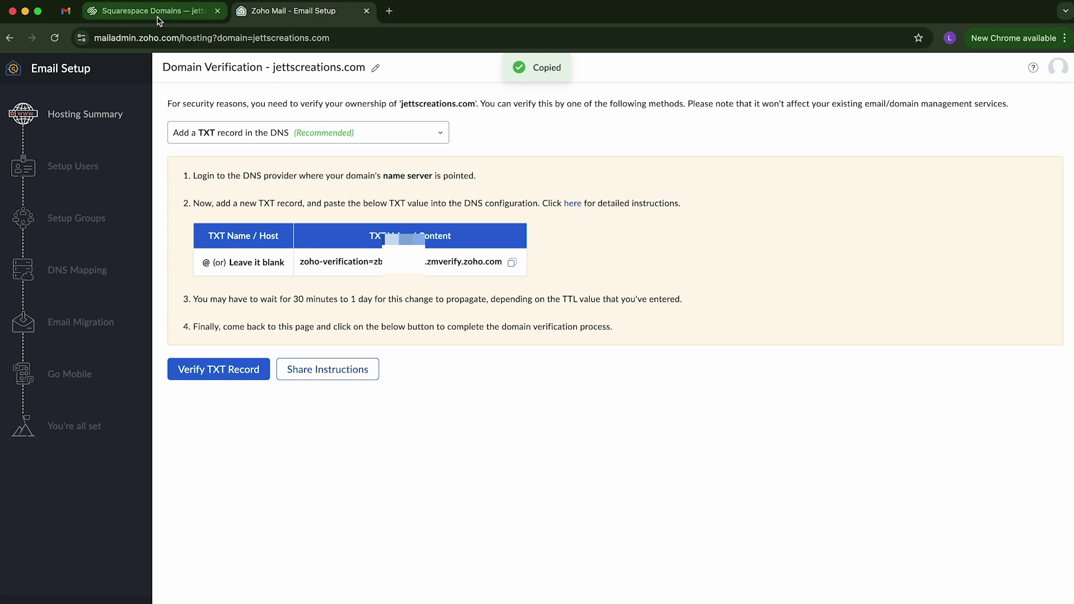
Step: Open jettscreations.com's DNS settings in Squarespace and start a new custom record of type TXT
{"action": "left_click", "coordinate": [159, 17]}
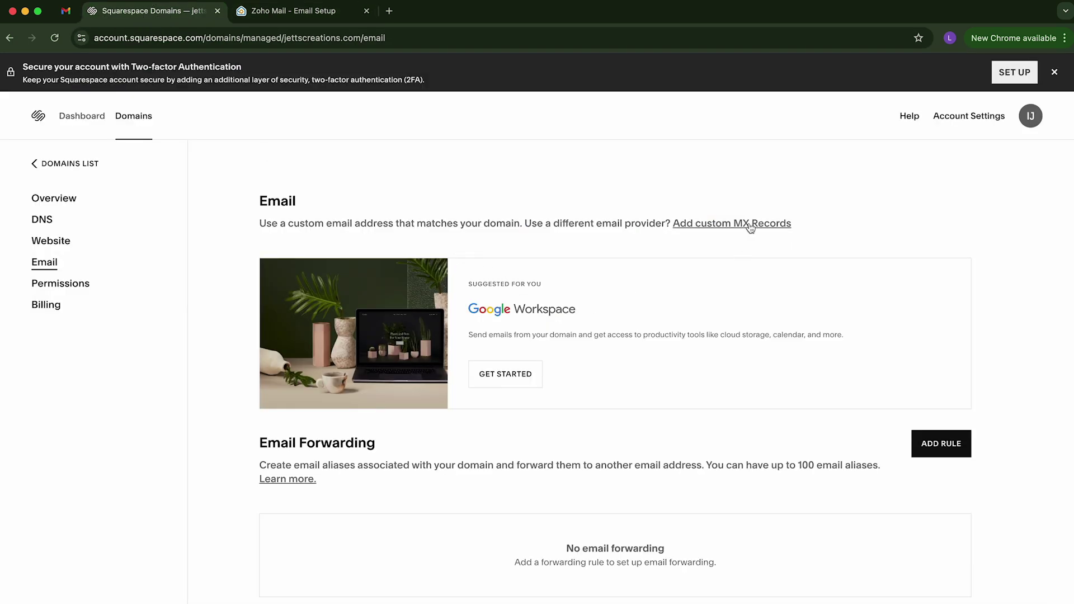
{"action": "left_click", "coordinate": [42, 220]}
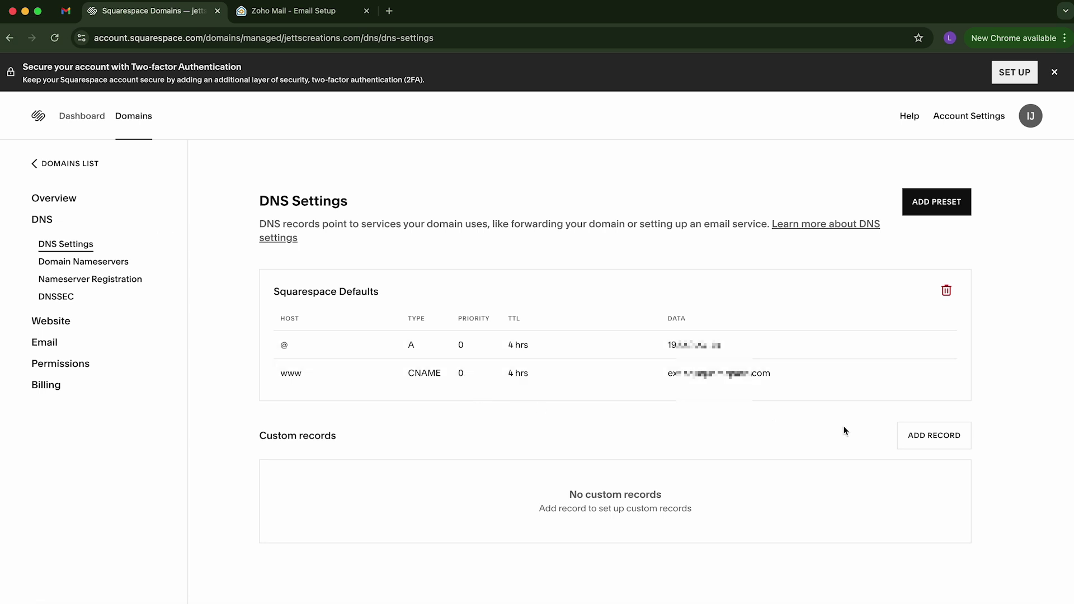
{"action": "left_click", "coordinate": [932, 436]}
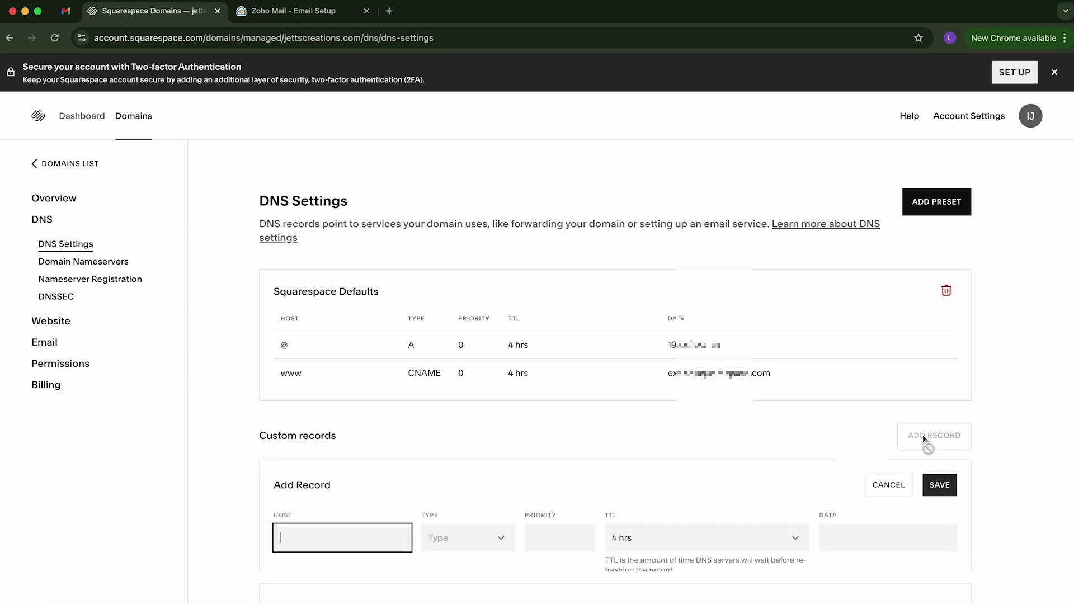
{"action": "scroll", "coordinate": [392, 540], "scroll_direction": "down", "scroll_amount": 1}
{"action": "scroll", "coordinate": [392, 540], "scroll_direction": "down", "scroll_amount": 2}
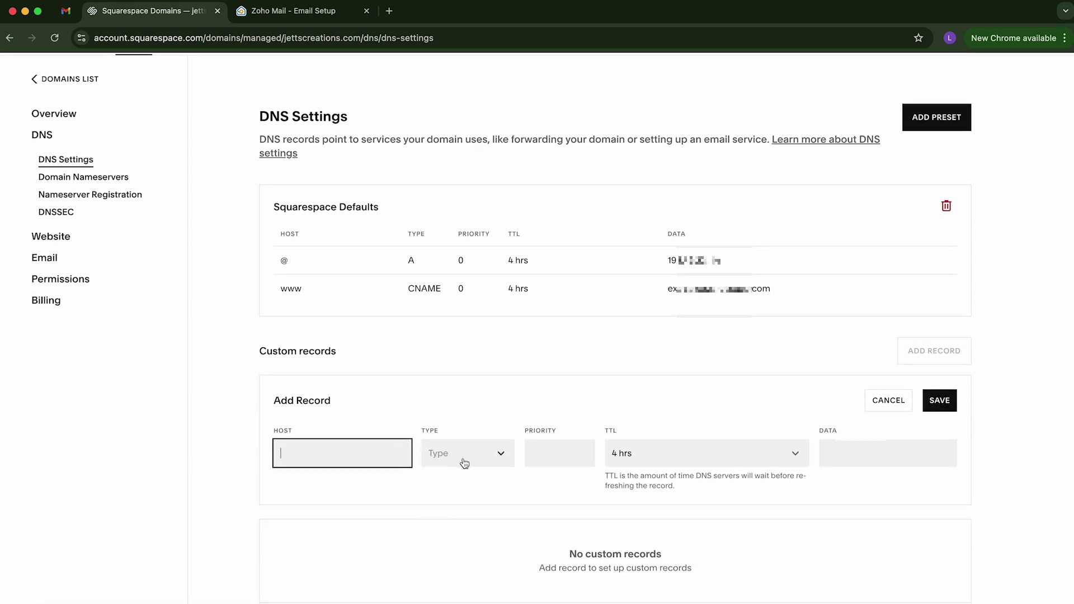
{"action": "left_click", "coordinate": [481, 461]}
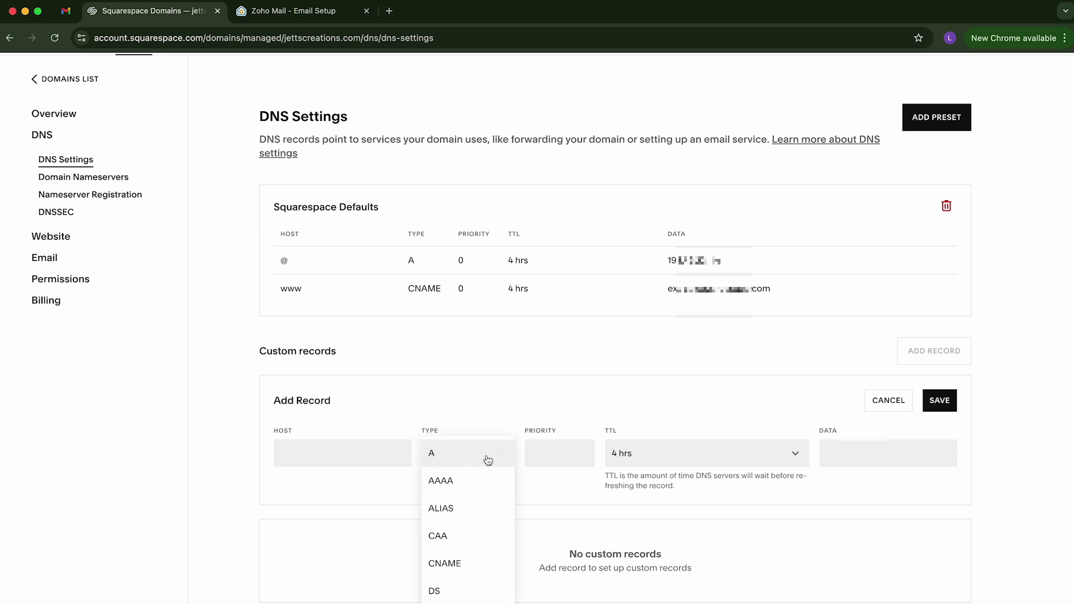
{"action": "scroll", "coordinate": [469, 540], "scroll_direction": "down", "scroll_amount": 3}
{"action": "scroll", "coordinate": [468, 542], "scroll_direction": "down", "scroll_amount": 3}
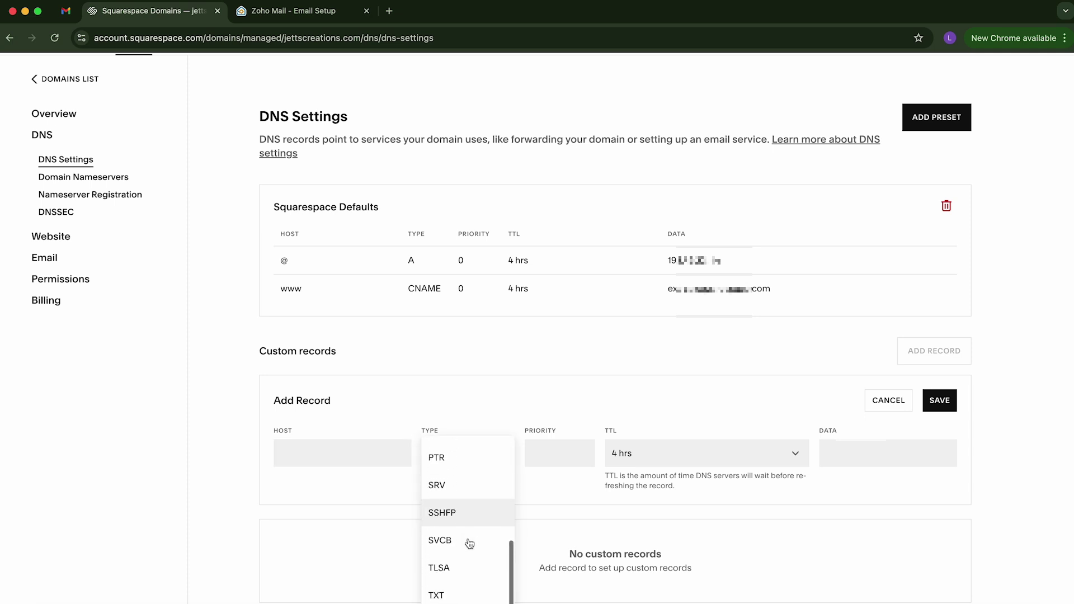
{"action": "left_click", "coordinate": [454, 596]}
Step: Fill the TXT record with host @ and the pasted Zoho verification value, then save it
{"action": "left_click", "coordinate": [842, 463]}
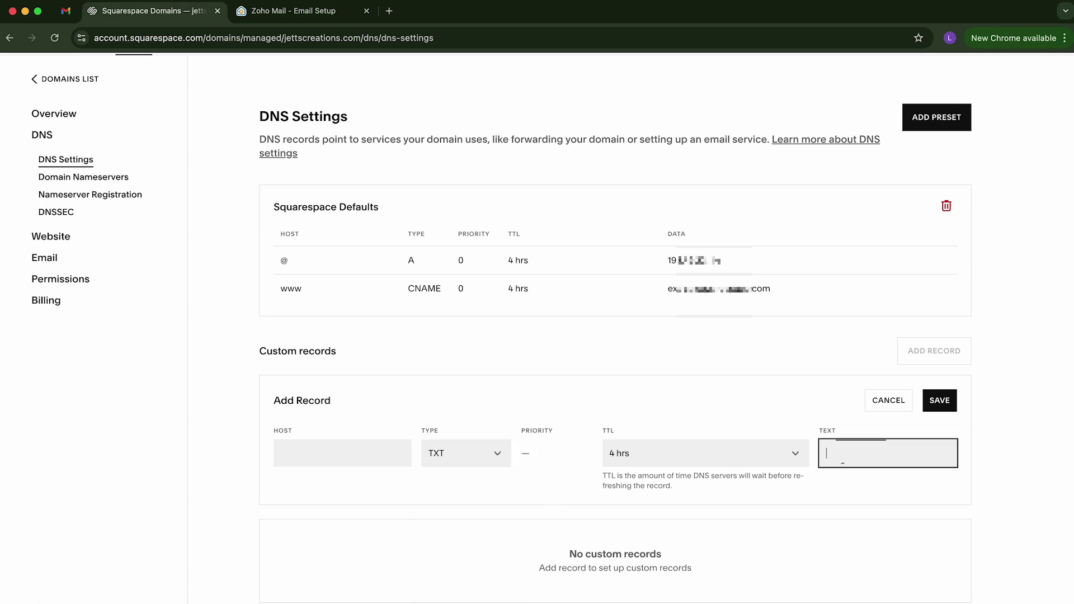
{"action": "key", "text": "super+v"}
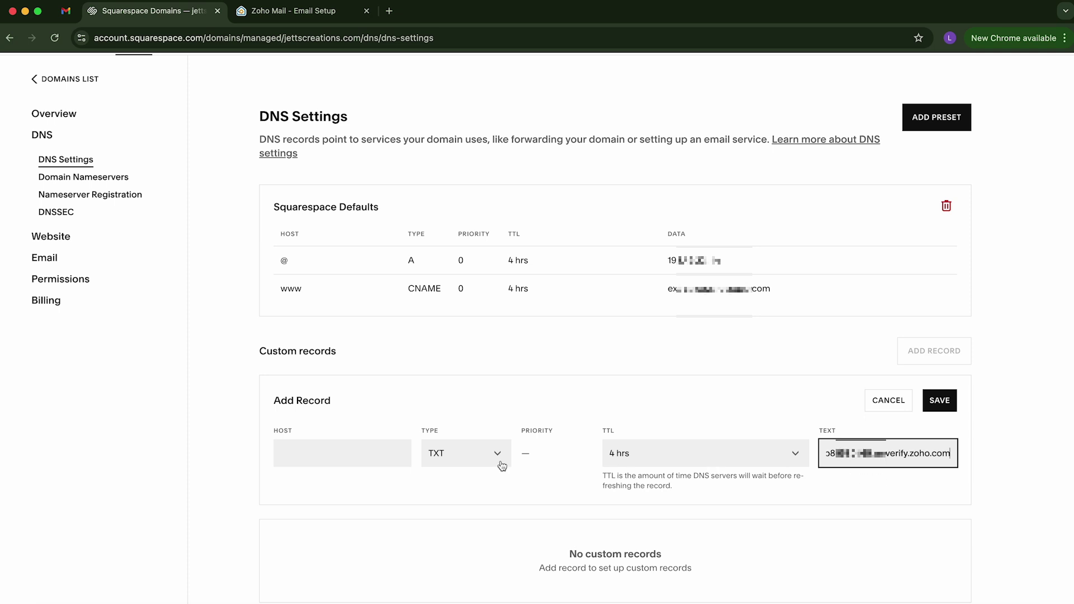
{"action": "left_click", "coordinate": [366, 453]}
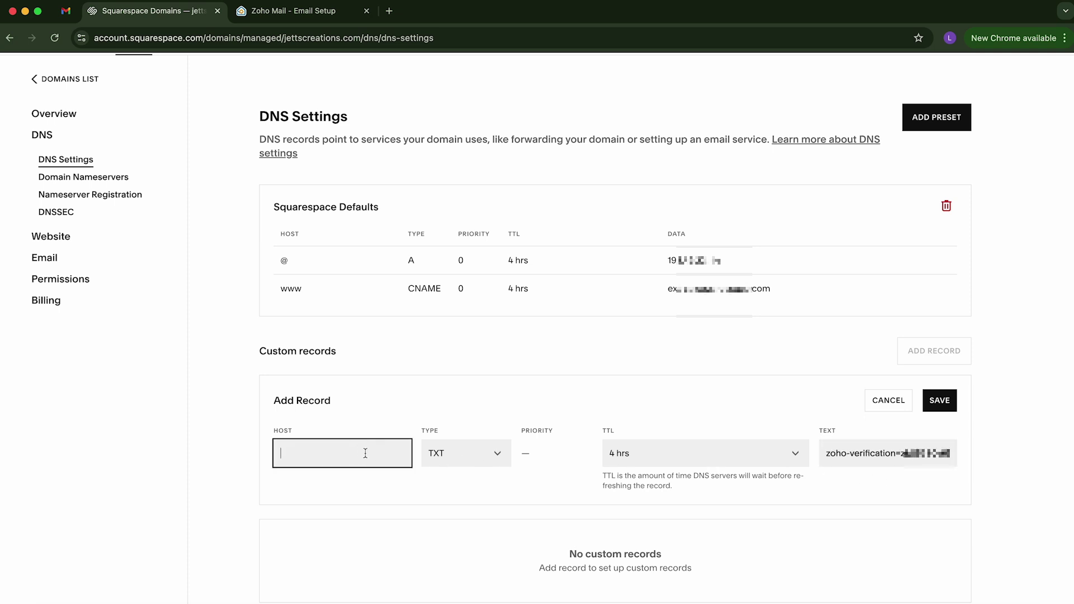
{"action": "left_click", "coordinate": [296, 11]}
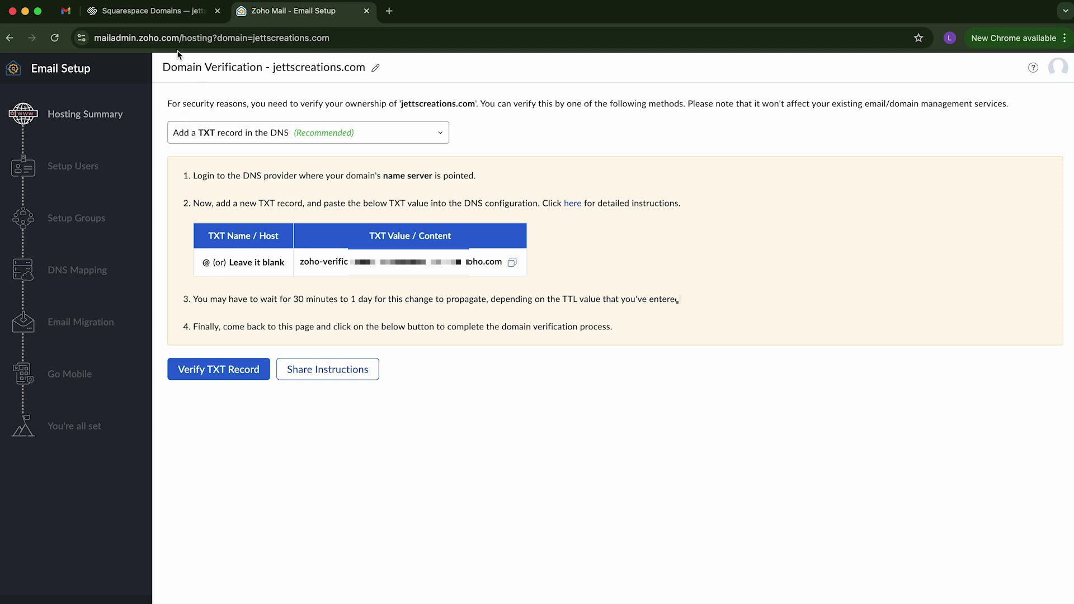
{"action": "left_click", "coordinate": [150, 11]}
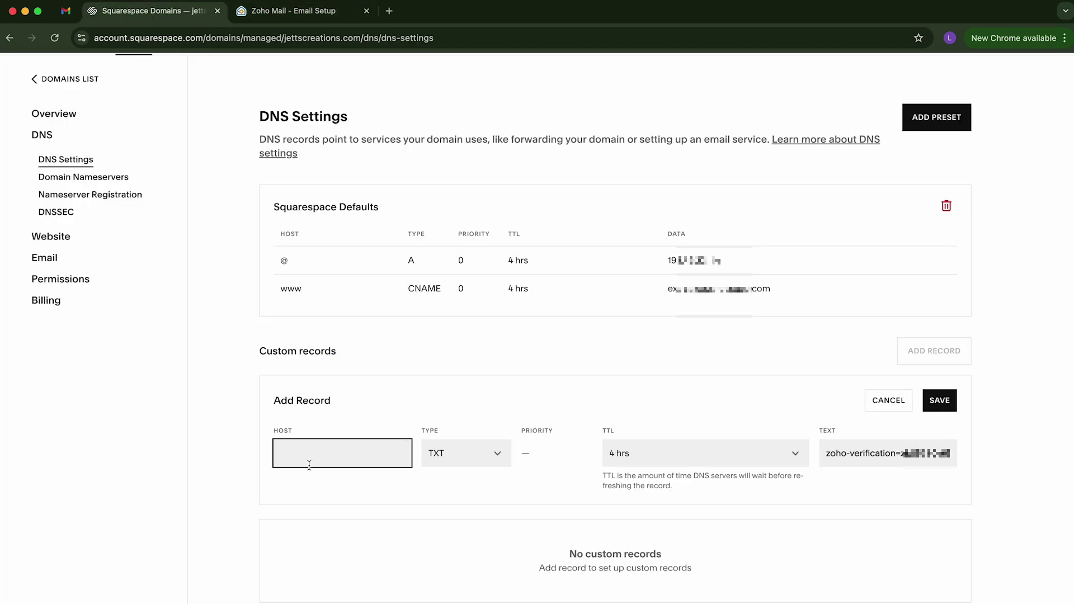
{"action": "type", "text": "@W"}
{"action": "key", "text": "BackSpace"}
{"action": "left_click", "coordinate": [470, 491]}
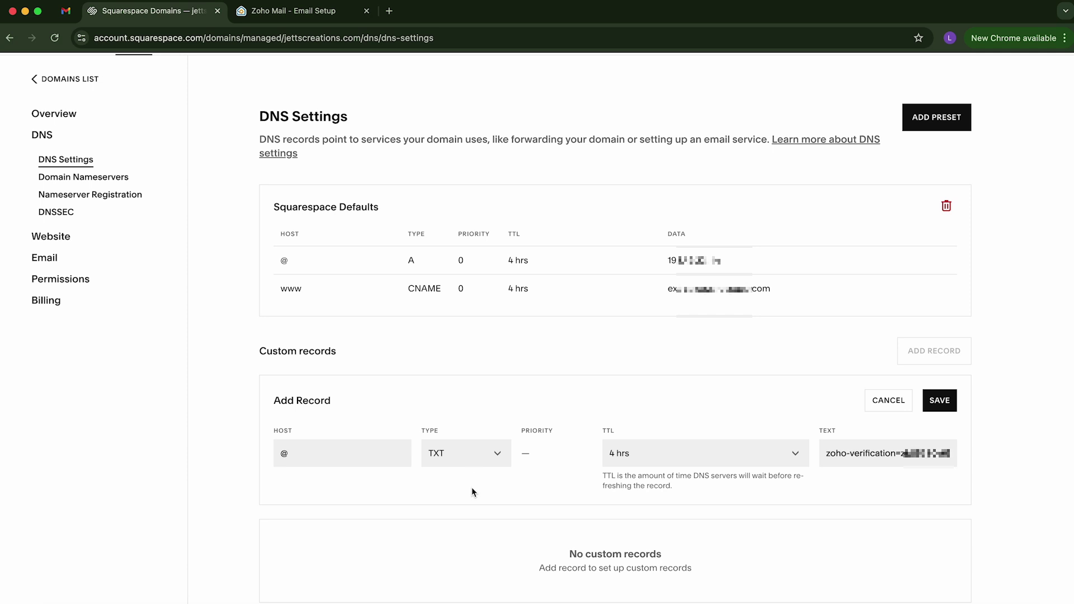
{"action": "left_click", "coordinate": [944, 401]}
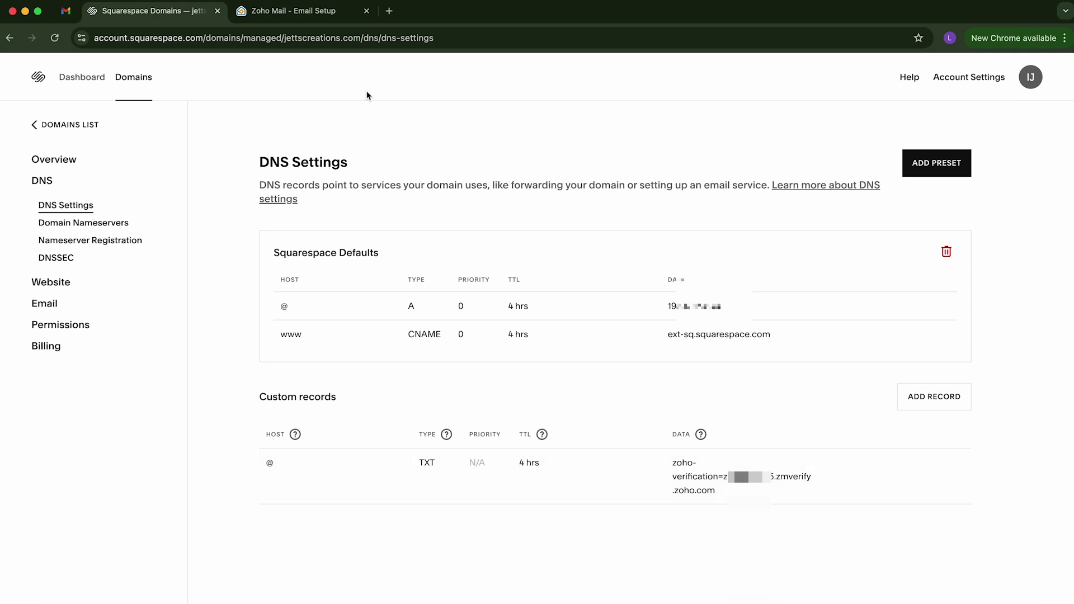
{"action": "left_click", "coordinate": [292, 11]}
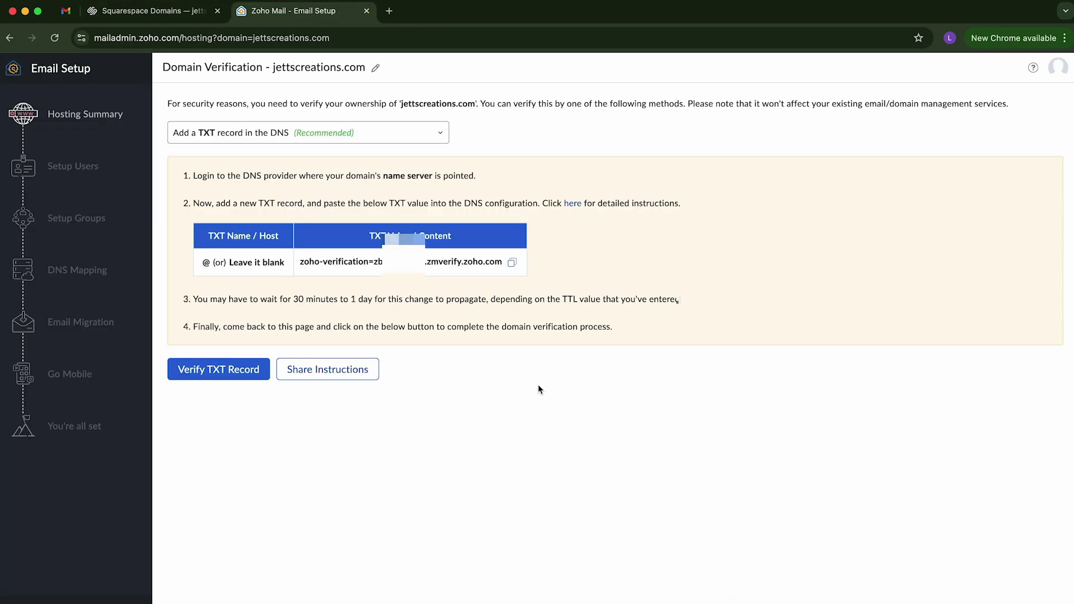
Step: Verify the TXT record and create the super administrator's login address on jettscreations.com
{"action": "left_click", "coordinate": [225, 371]}
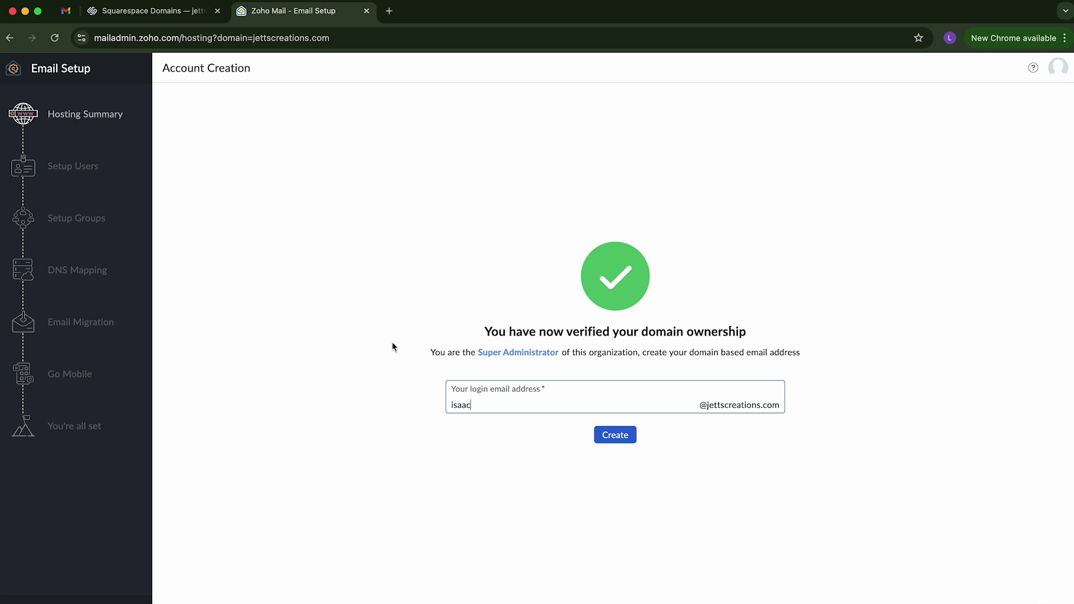
{"action": "key", "text": "BackSpace"}
{"action": "key", "text": "BackSpace"}
{"action": "key", "text": "BackSpace"}
{"action": "key", "text": "BackSpace"}
{"action": "key", "text": "BackSpace"}
{"action": "left_click", "coordinate": [626, 437]}
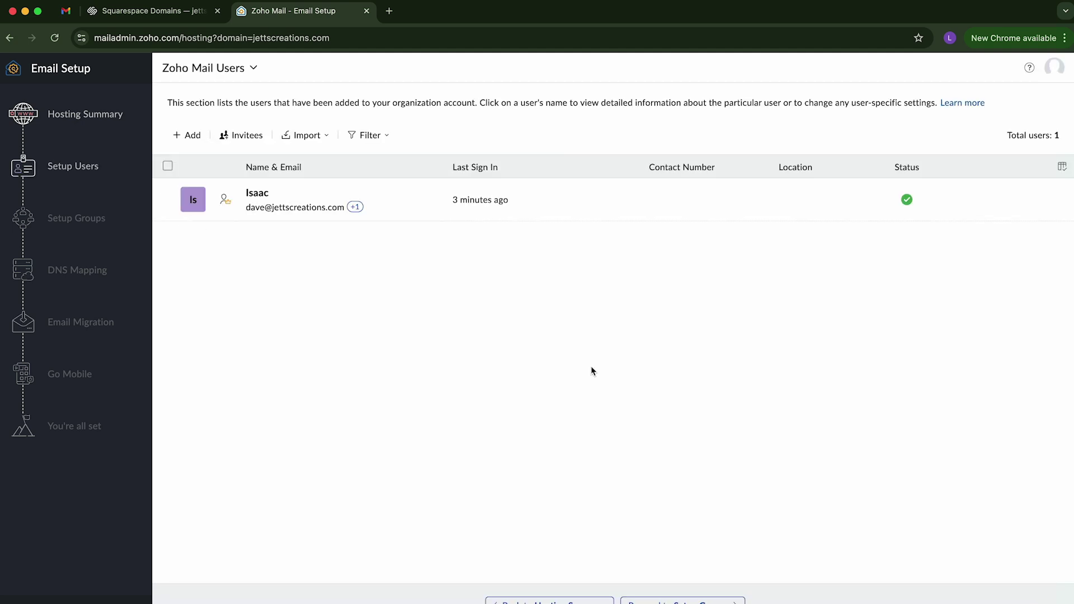
Step: Replace the only user's first and last name, save the changes, and go back to Users
{"action": "left_click", "coordinate": [304, 217]}
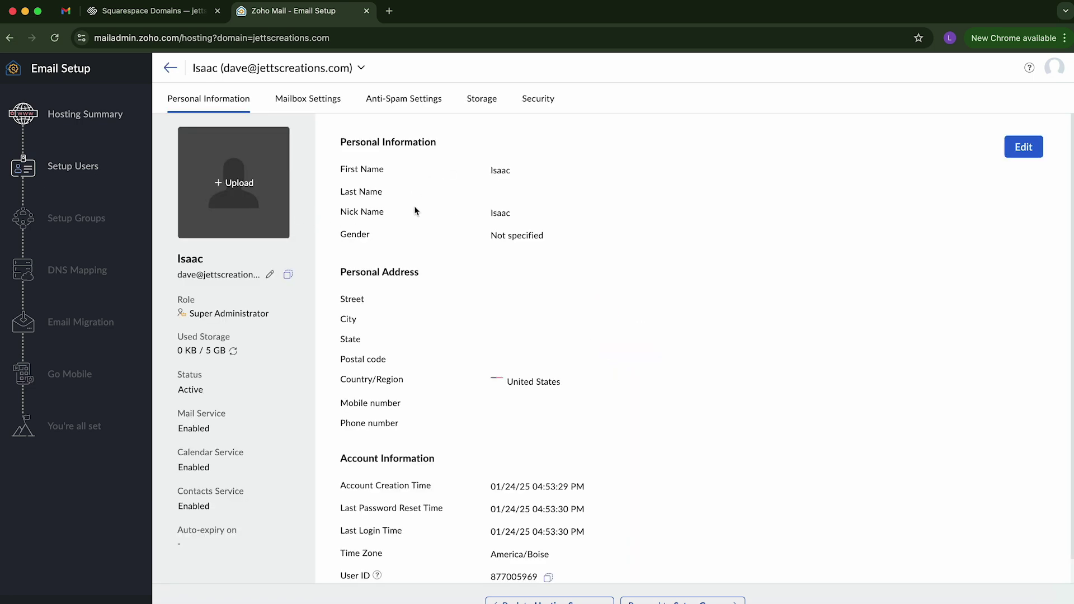
{"action": "left_click", "coordinate": [1023, 147]}
{"action": "double_click", "coordinate": [378, 185]}
{"action": "type", "text": "D"}
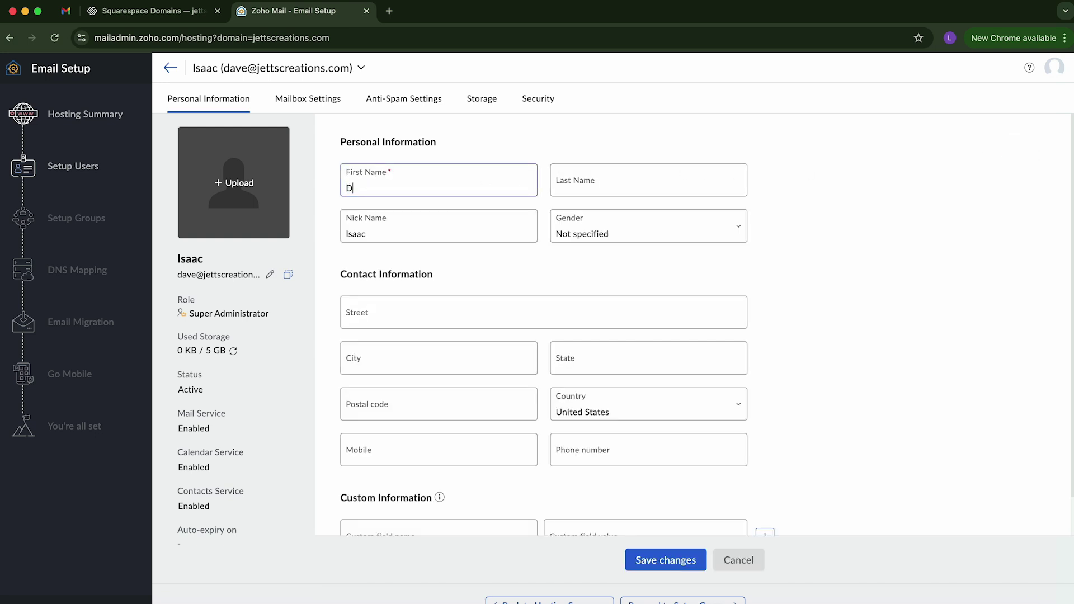
{"action": "type", "text": "ave"}
{"action": "key", "text": "Tab"}
{"action": "type", "text": "Jett"}
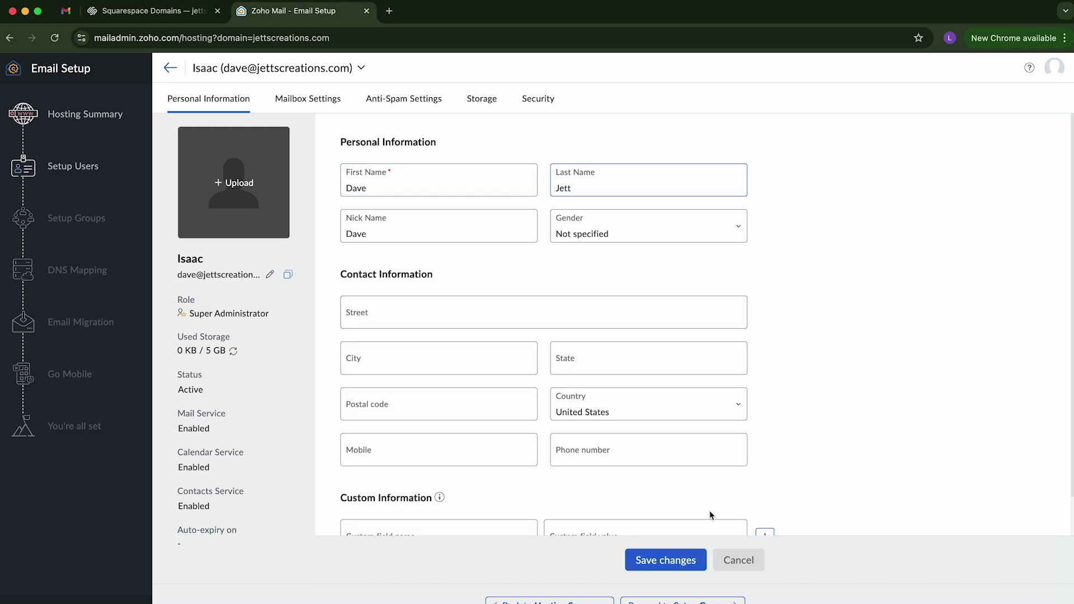
{"action": "left_click", "coordinate": [668, 560]}
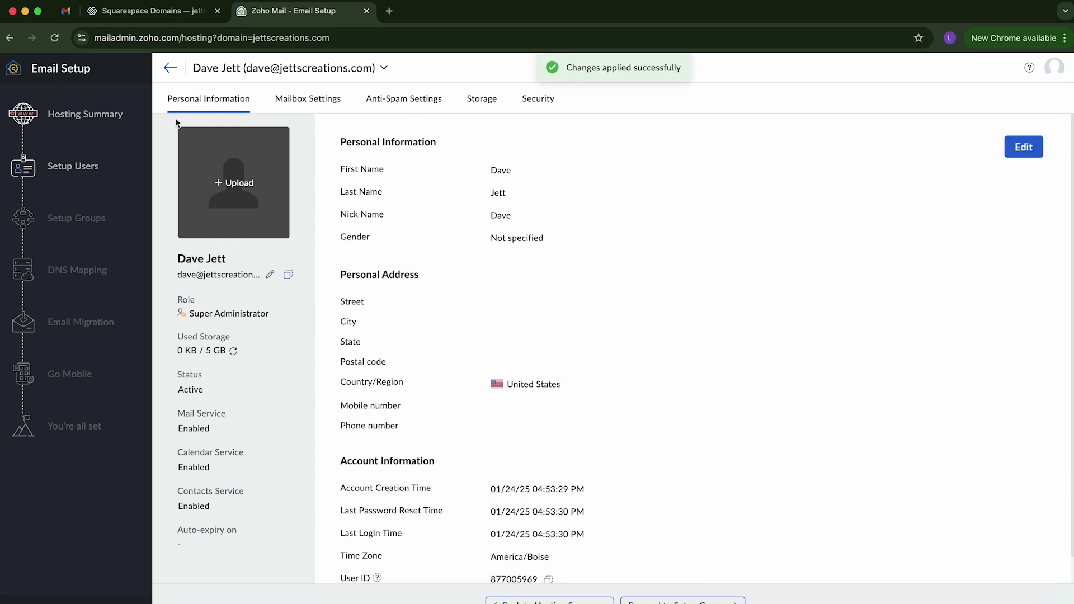
{"action": "left_click", "coordinate": [170, 69]}
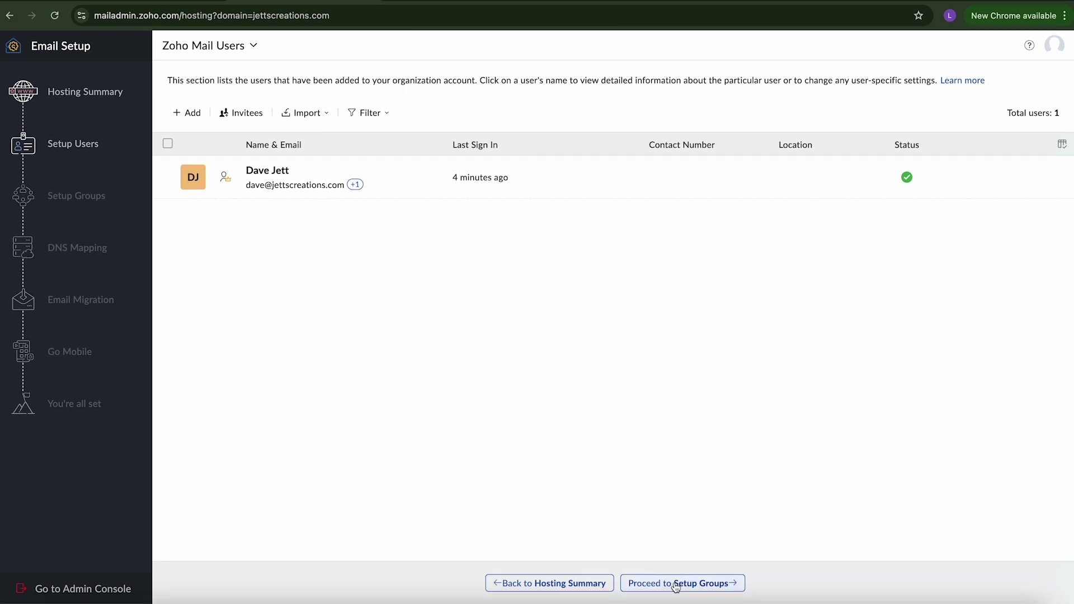
Step: Skip group setup to Zoho's DNS Mapping records (MX, SPF, DKIM), then bring up Squarespace Domains
{"action": "left_click", "coordinate": [699, 586]}
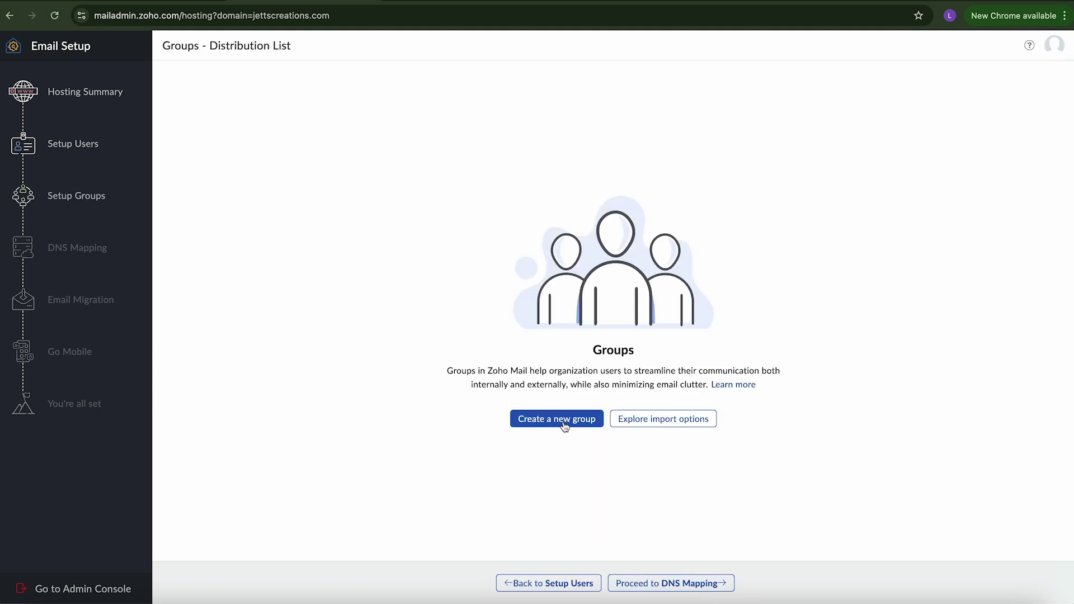
{"action": "left_click", "coordinate": [663, 581]}
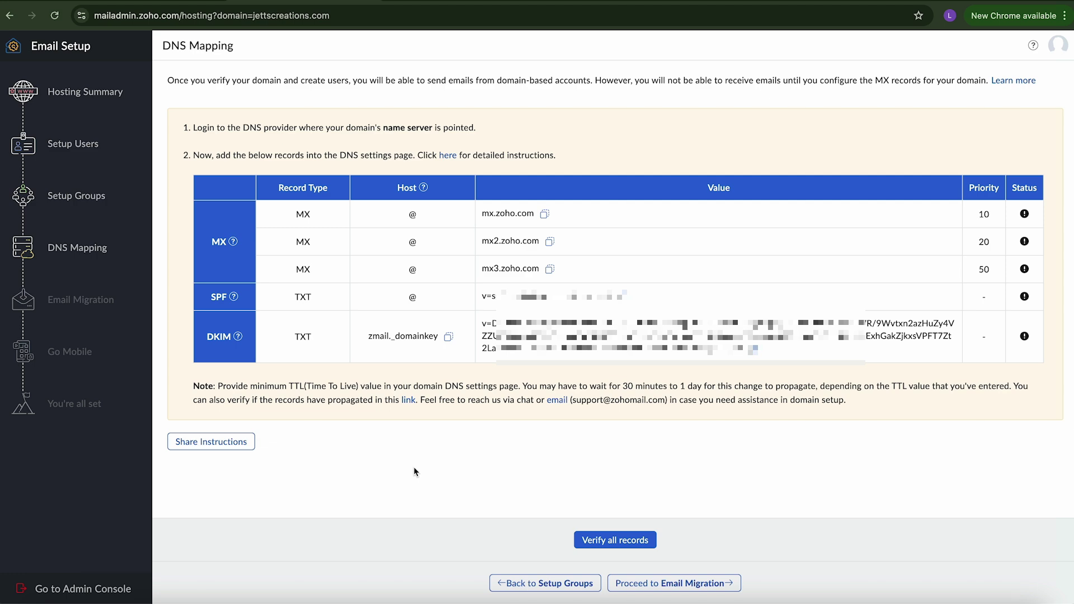
{"action": "left_click", "coordinate": [128, 11]}
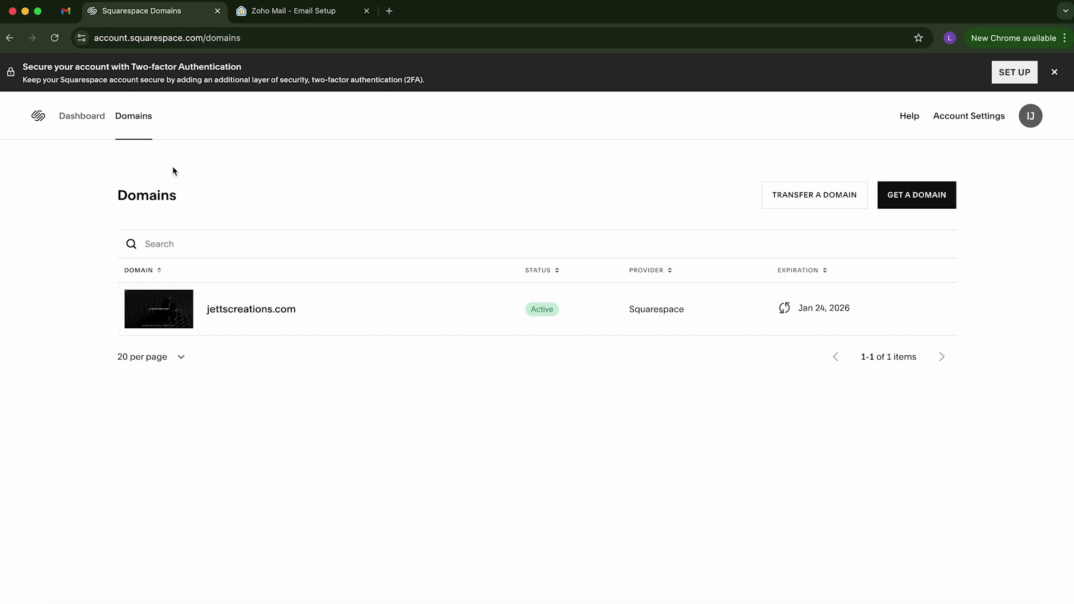
Step: Open jettscreations.com's DNS settings and start a new custom record of type MX
{"action": "left_click", "coordinate": [338, 319]}
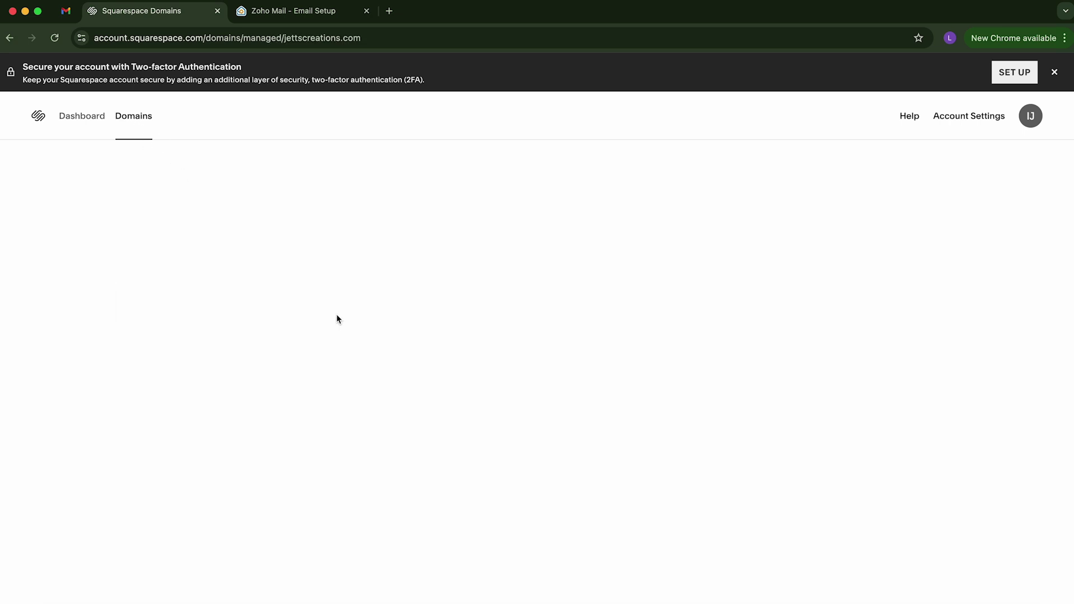
{"action": "left_click", "coordinate": [49, 227]}
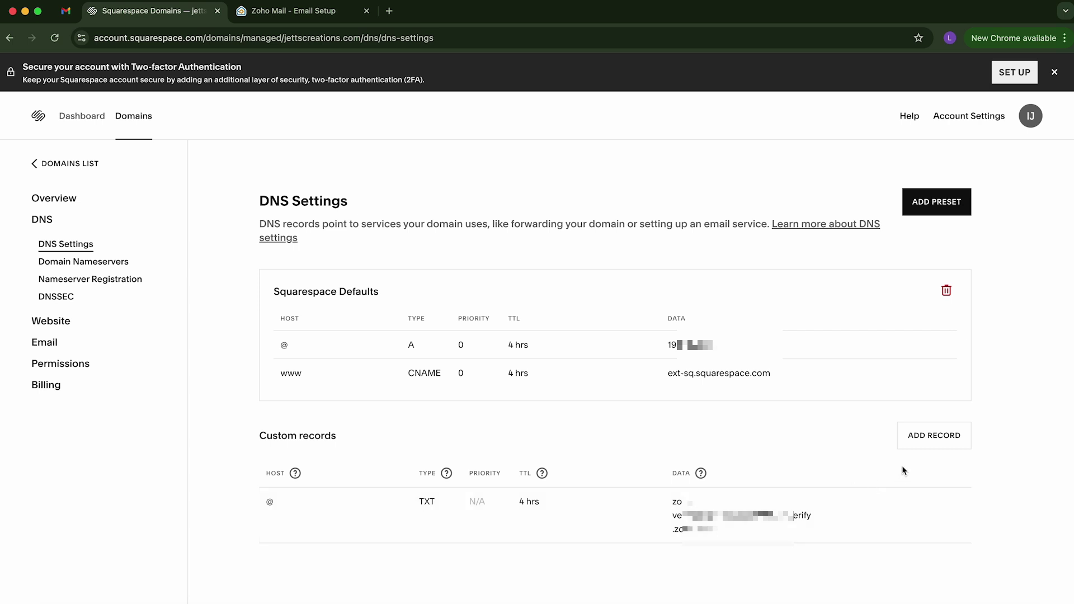
{"action": "left_click", "coordinate": [931, 435]}
{"action": "scroll", "coordinate": [468, 493], "scroll_direction": "down", "scroll_amount": 2}
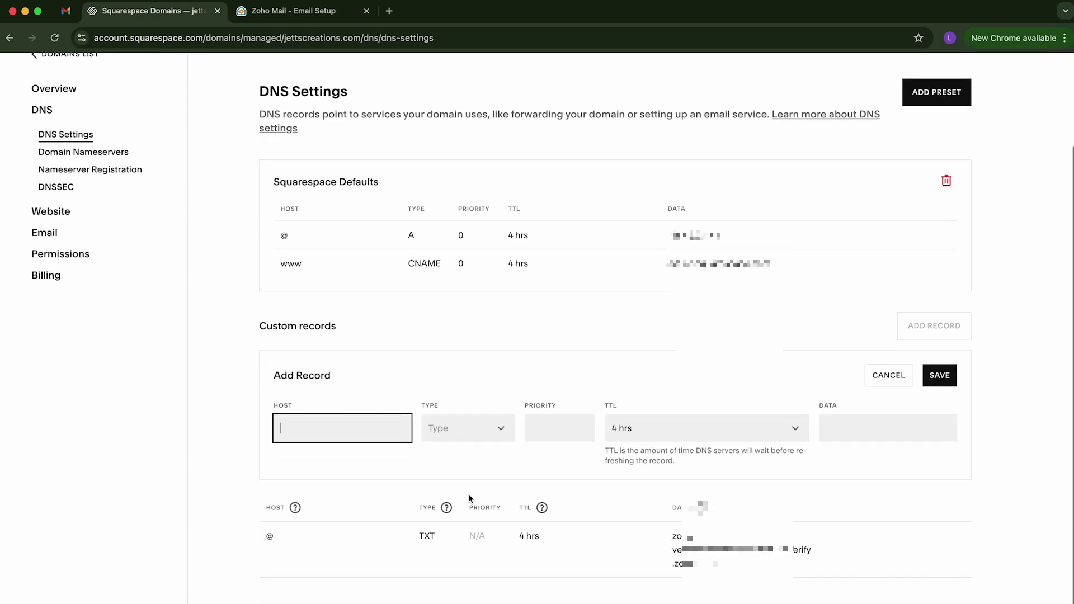
{"action": "left_click", "coordinate": [307, 21]}
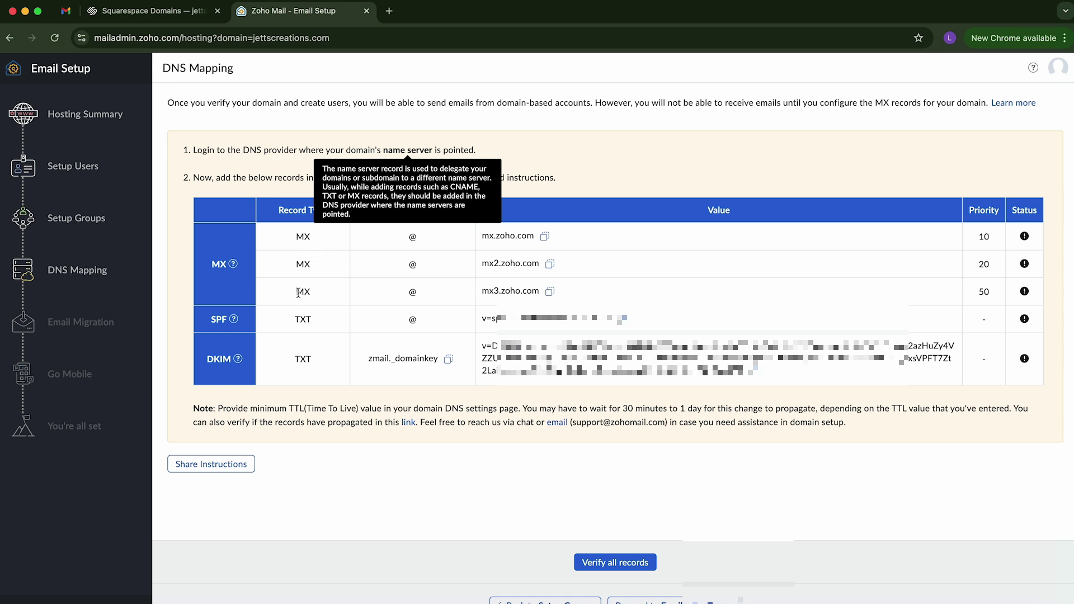
{"action": "left_click", "coordinate": [162, 11]}
{"action": "left_click", "coordinate": [443, 442]}
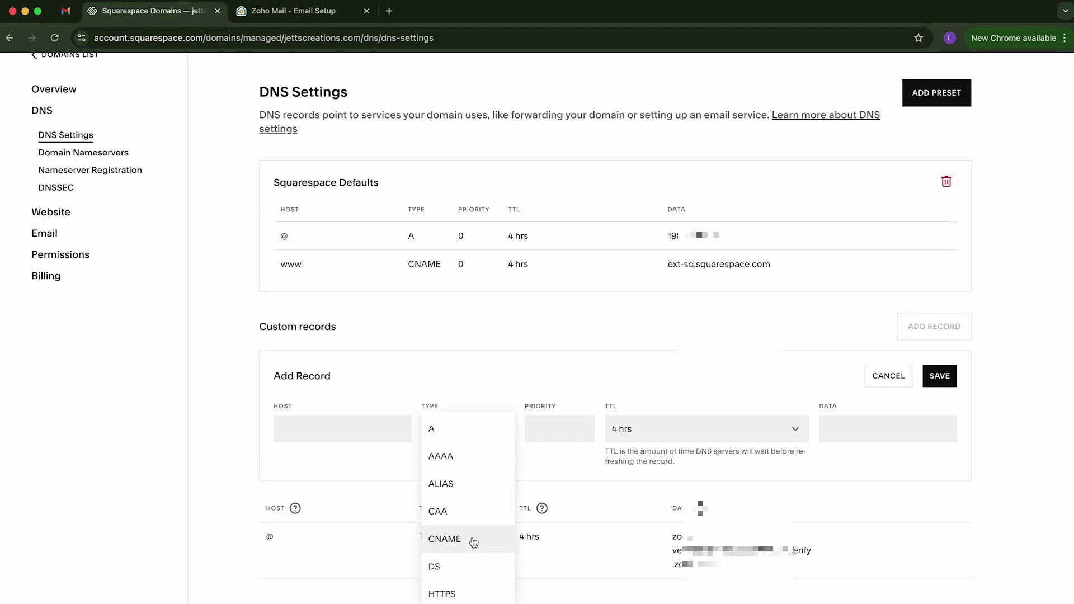
{"action": "scroll", "coordinate": [475, 541], "scroll_direction": "down", "scroll_amount": 5}
{"action": "scroll", "coordinate": [470, 537], "scroll_direction": "up", "scroll_amount": 1}
{"action": "scroll", "coordinate": [470, 536], "scroll_direction": "up", "scroll_amount": 1}
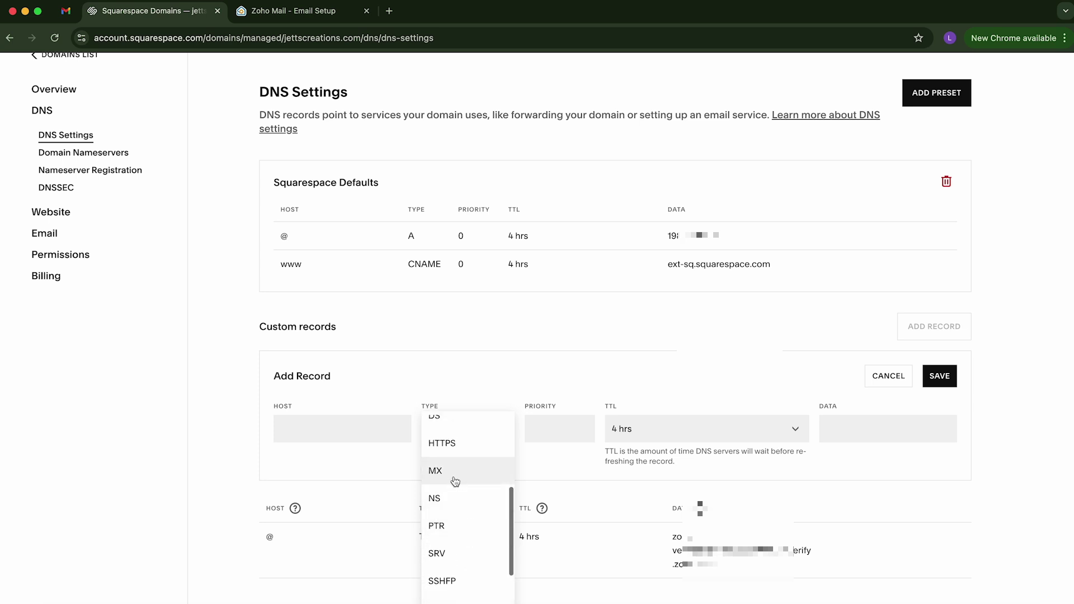
{"action": "left_click", "coordinate": [454, 474]}
Step: Fill the MX record with host @, priority 10 and mail server mx.zoho.com, then save it
{"action": "left_click", "coordinate": [279, 12]}
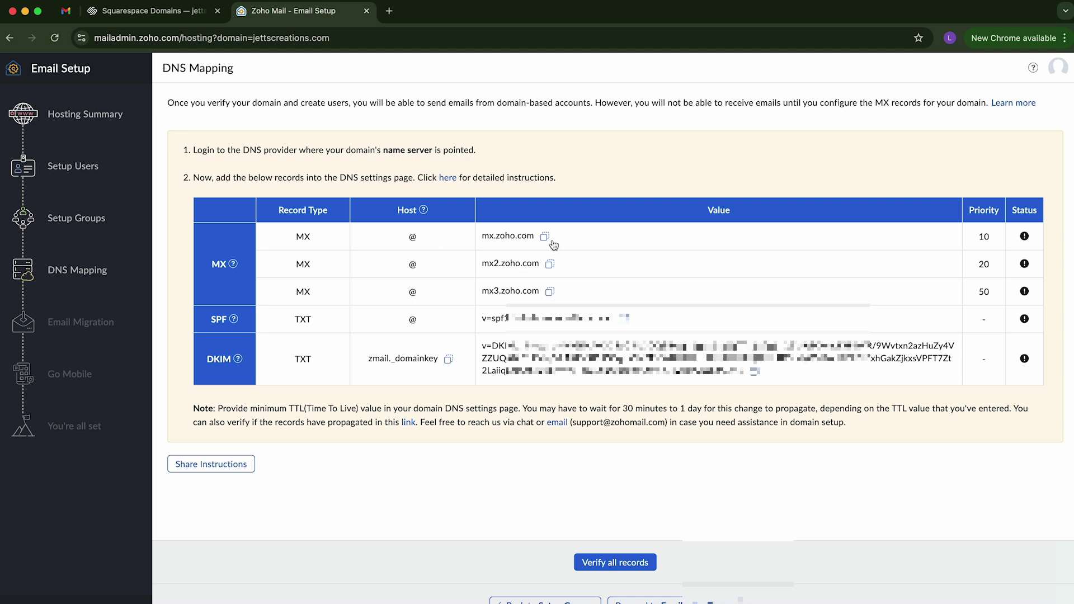
{"action": "left_click", "coordinate": [543, 237]}
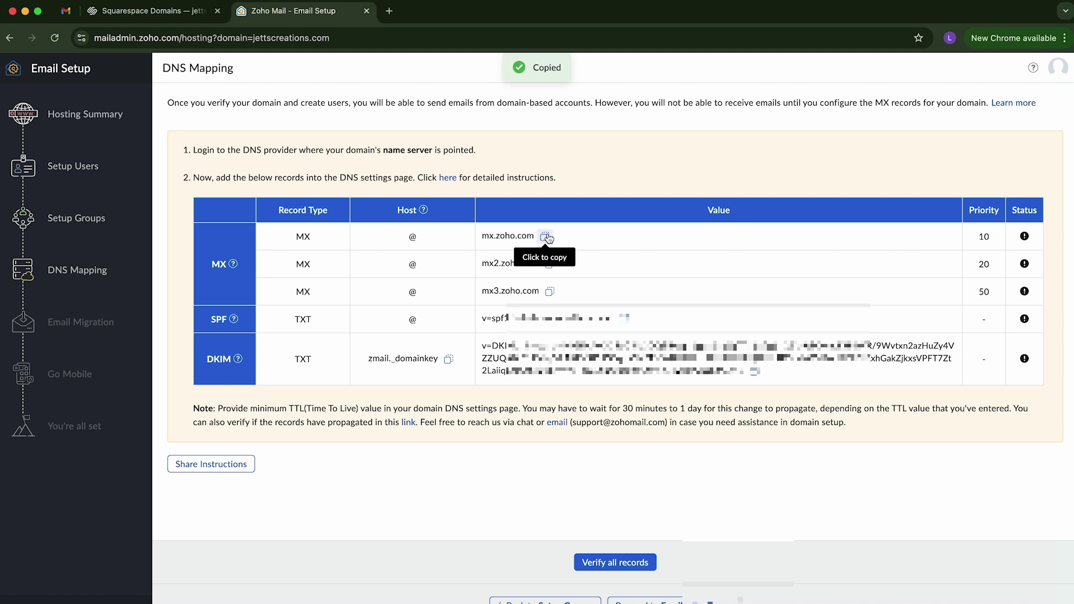
{"action": "left_click", "coordinate": [165, 17]}
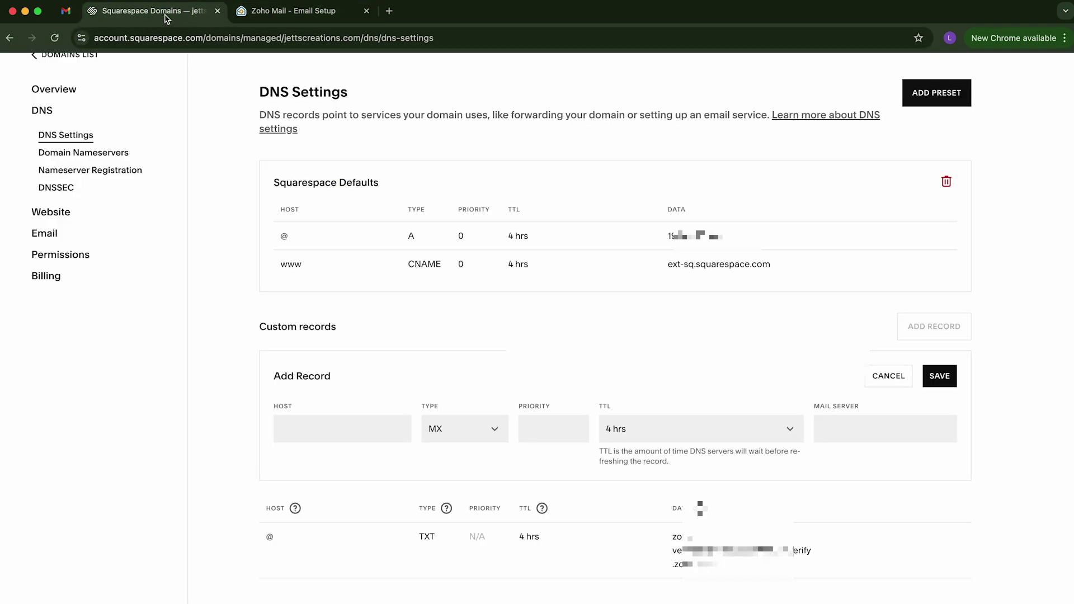
{"action": "left_click", "coordinate": [341, 425]}
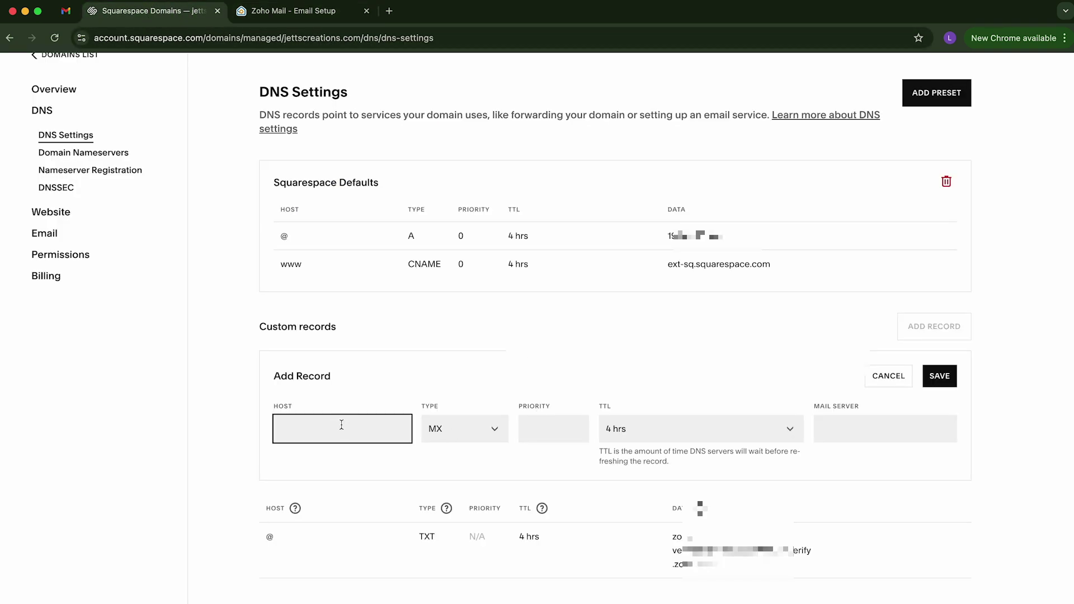
{"action": "type", "text": "@"}
{"action": "key", "text": "Tab"}
{"action": "key", "text": "Tab"}
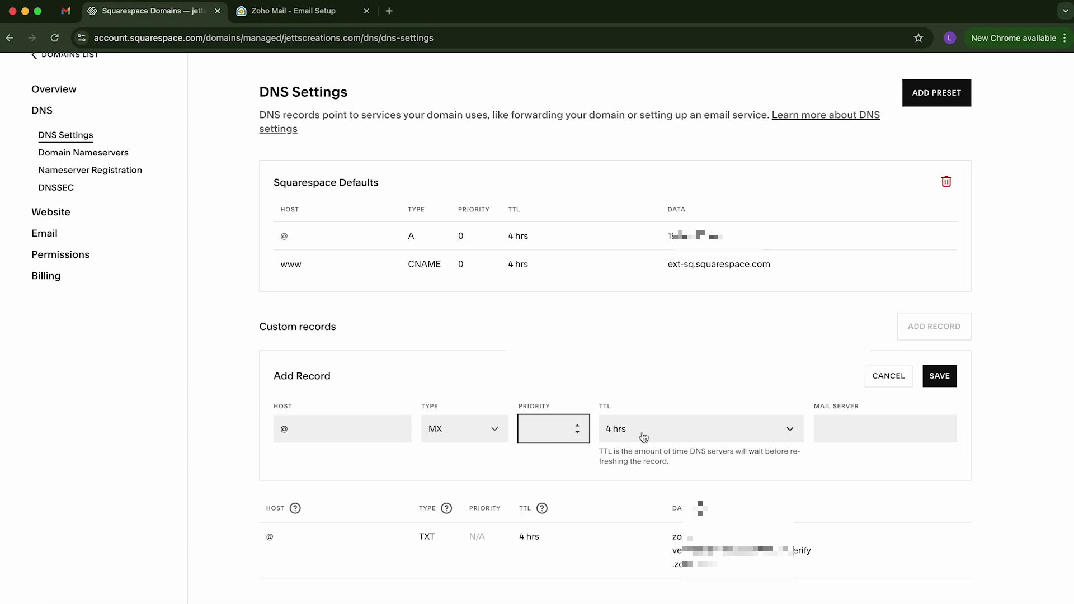
{"action": "left_click", "coordinate": [275, 11]}
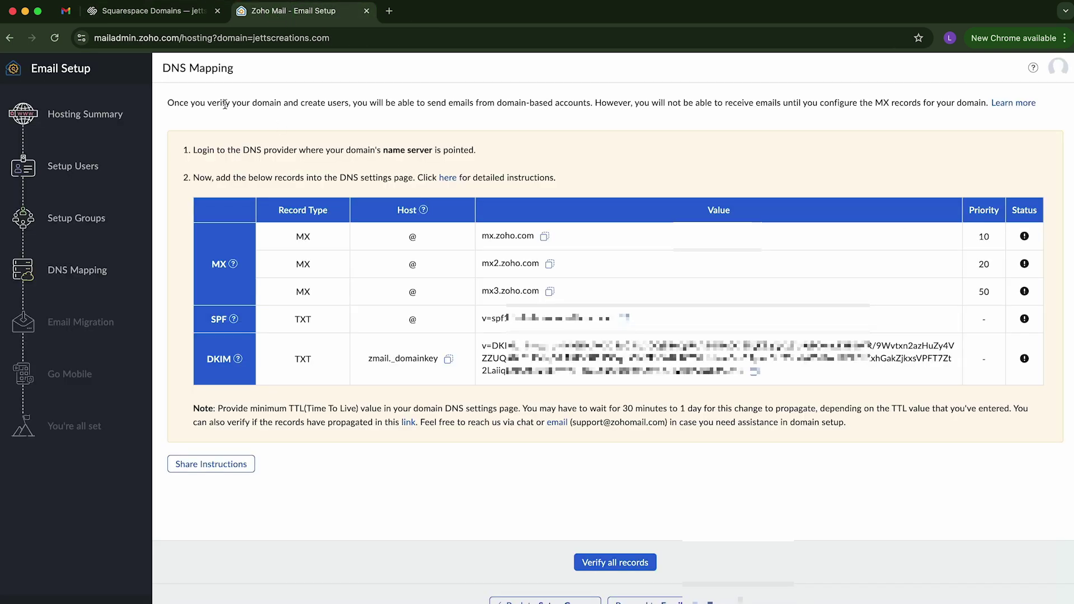
{"action": "left_click", "coordinate": [151, 12]}
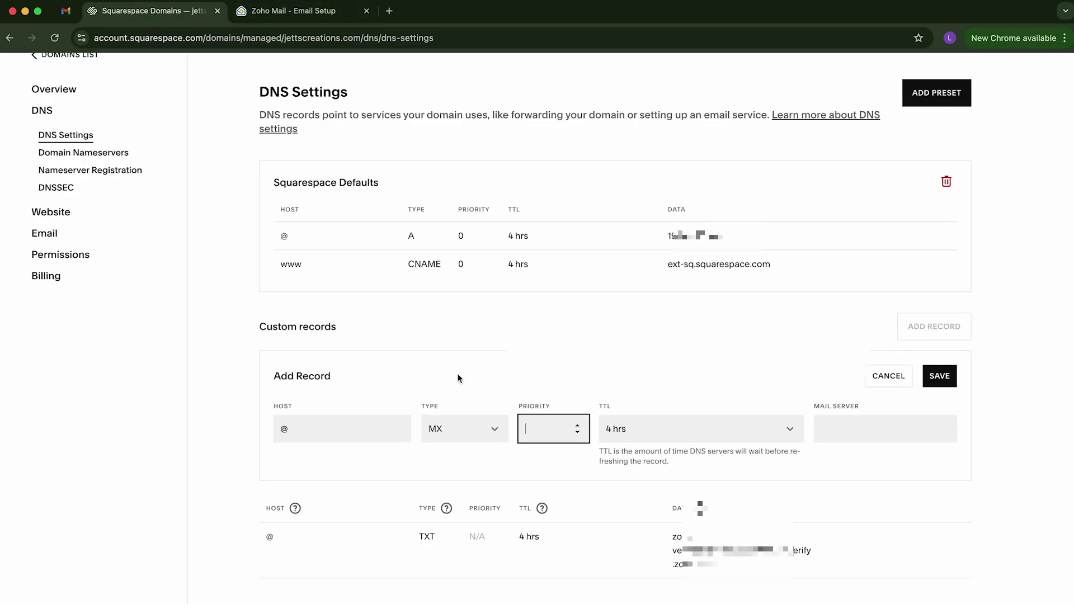
{"action": "left_click", "coordinate": [850, 429]}
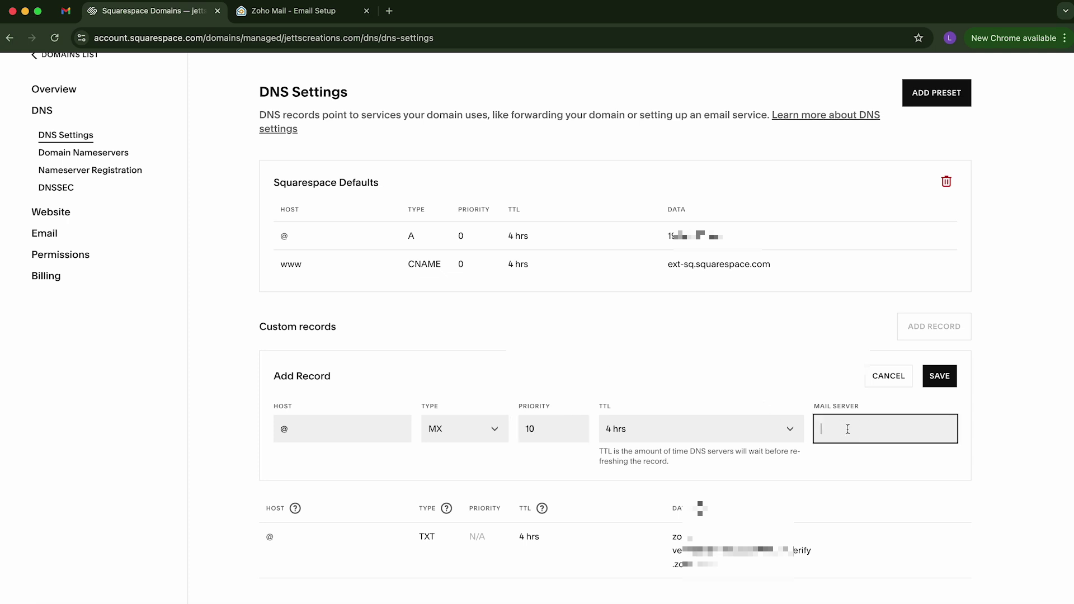
{"action": "key", "text": "super+v"}
{"action": "left_click", "coordinate": [939, 376]}
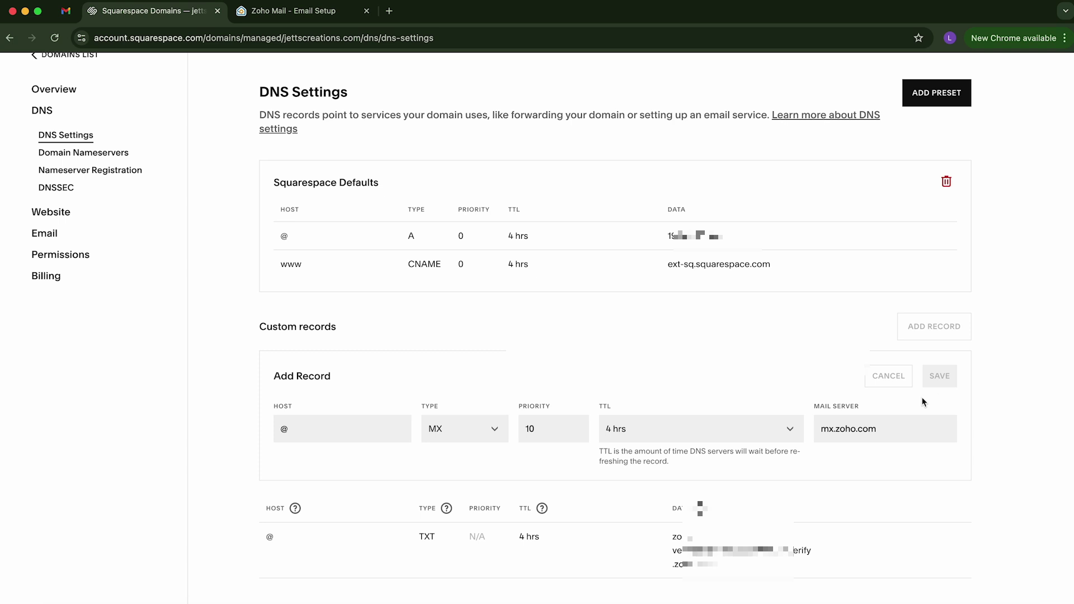
Step: Start a new Squarespace record with priority 20 and data mx2.zoho.com copied from Zoho
{"action": "left_click", "coordinate": [931, 397]}
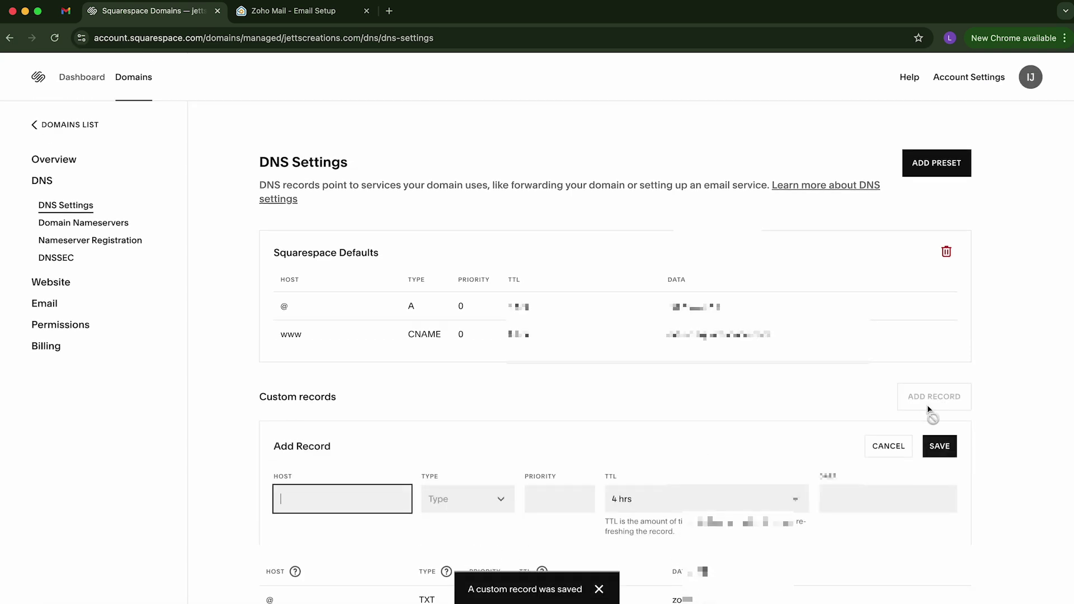
{"action": "left_click", "coordinate": [322, 18]}
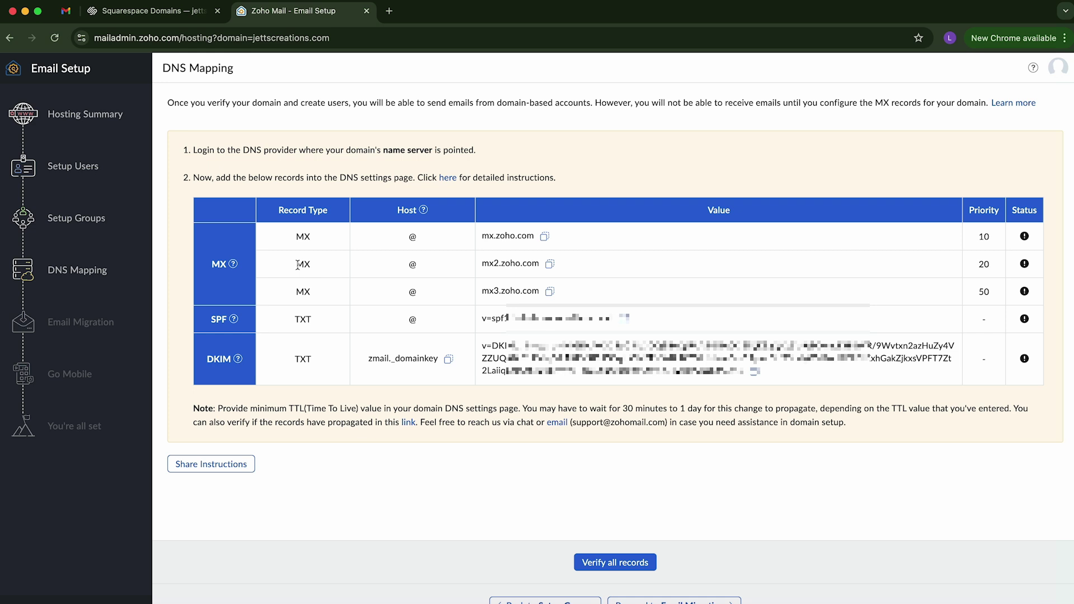
{"action": "left_click", "coordinate": [550, 266]}
{"action": "left_click", "coordinate": [161, 18]}
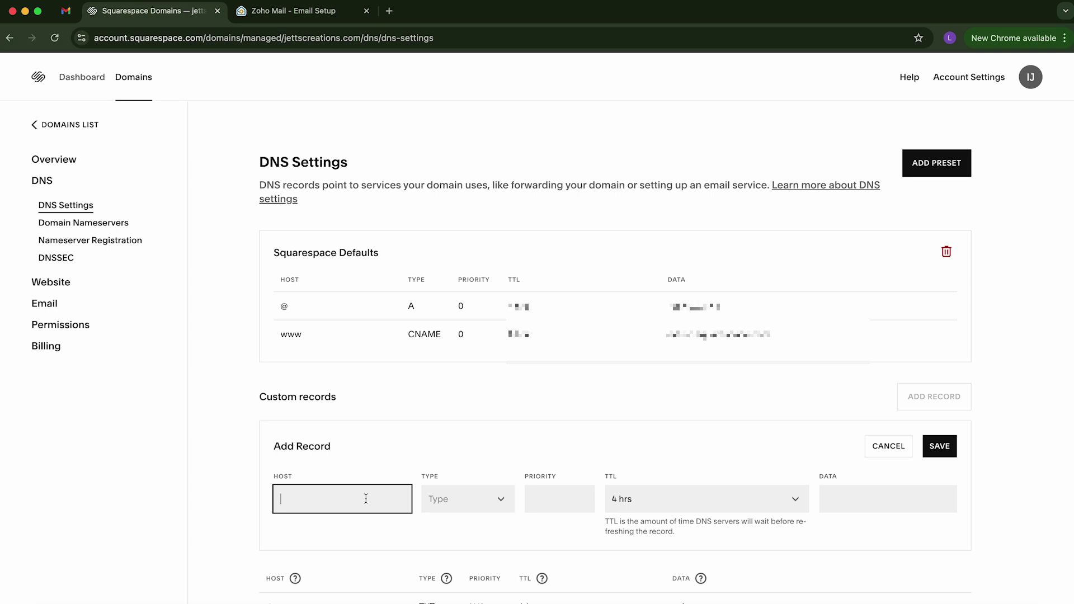
{"action": "left_click", "coordinate": [572, 501]}
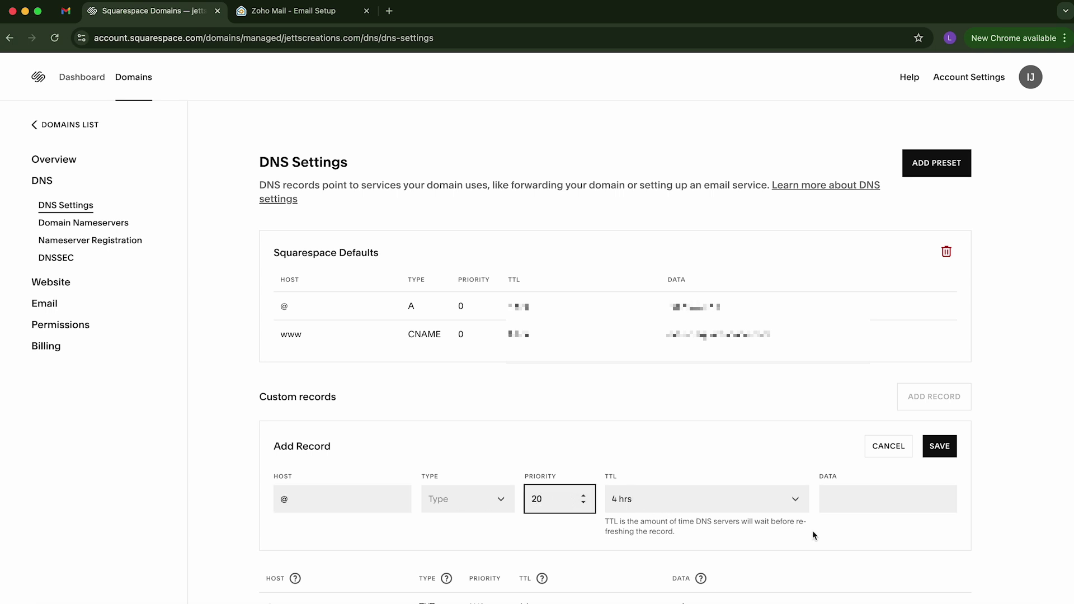
{"action": "left_click", "coordinate": [862, 506]}
{"action": "key", "text": "cmd+v"}
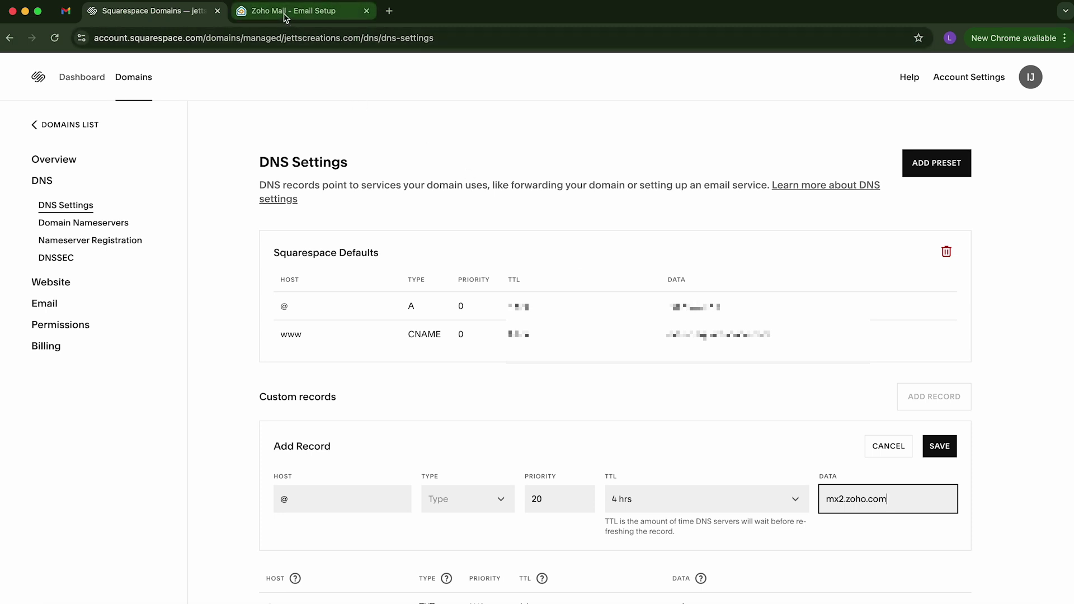
Step: Set the record type to MX and save the priority-20 record
{"action": "left_click", "coordinate": [286, 13]}
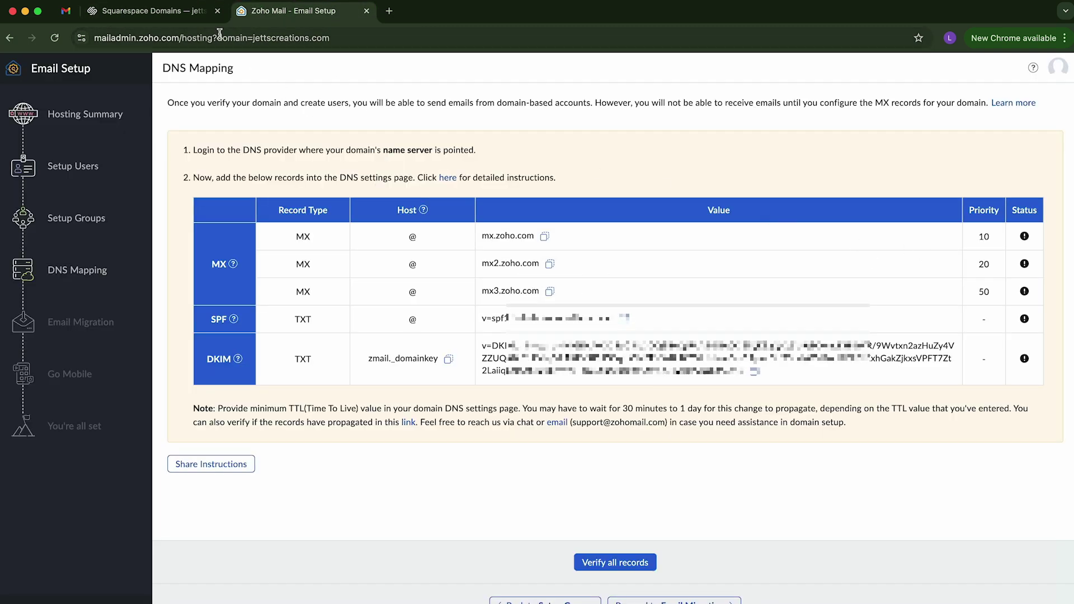
{"action": "left_click", "coordinate": [154, 11]}
{"action": "left_click", "coordinate": [951, 442]}
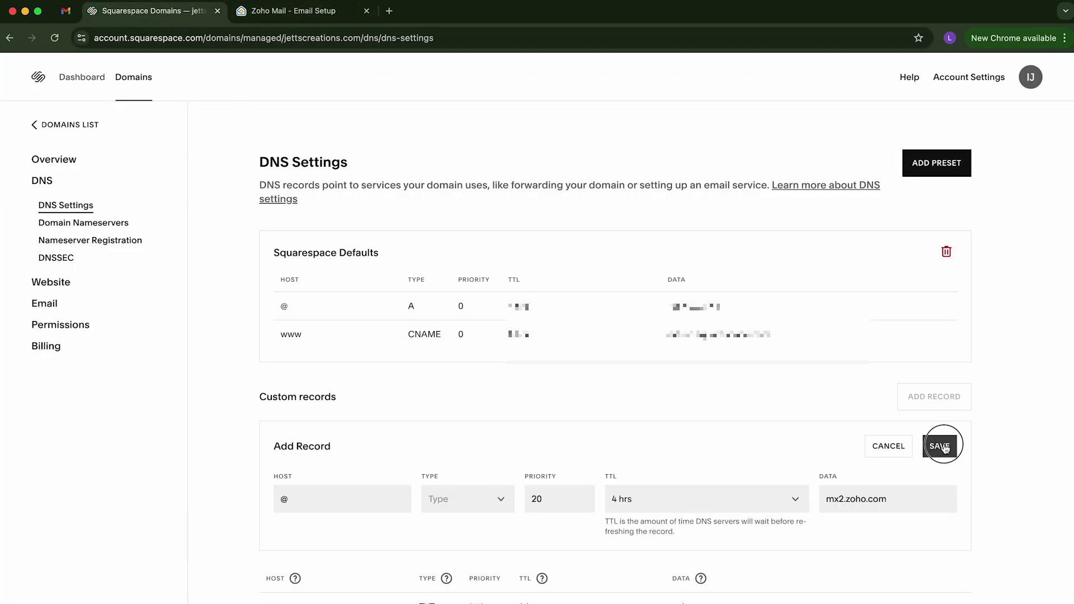
{"action": "left_click", "coordinate": [469, 496]}
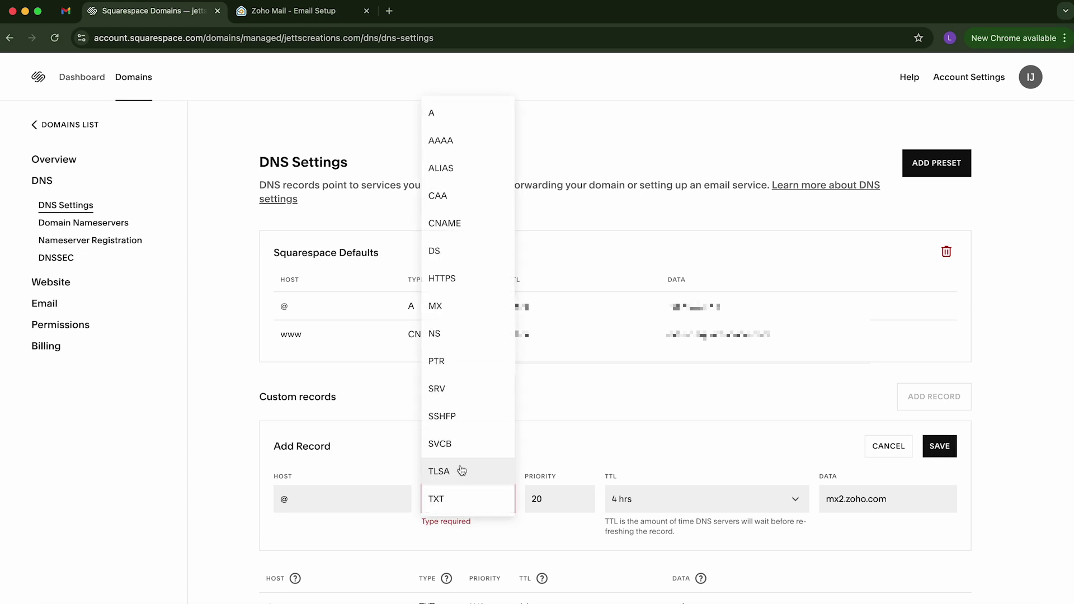
{"action": "left_click", "coordinate": [438, 307]}
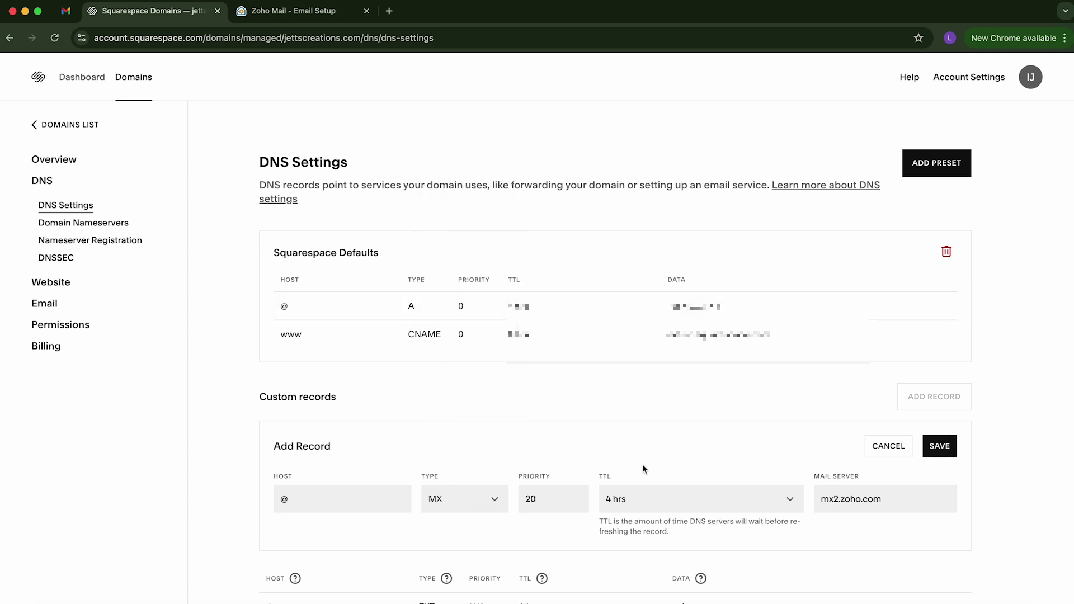
{"action": "left_click", "coordinate": [941, 451]}
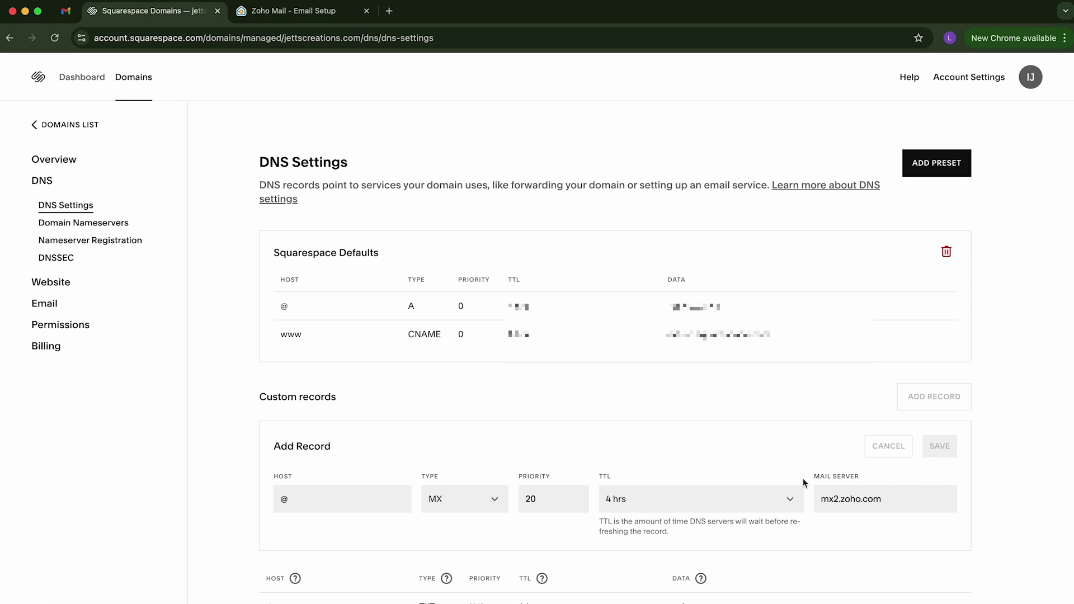
Step: Start a new MX record, copying mx3.zoho.com from Zoho's DNS mapping
{"action": "left_click", "coordinate": [928, 400]}
{"action": "left_click", "coordinate": [292, 11]}
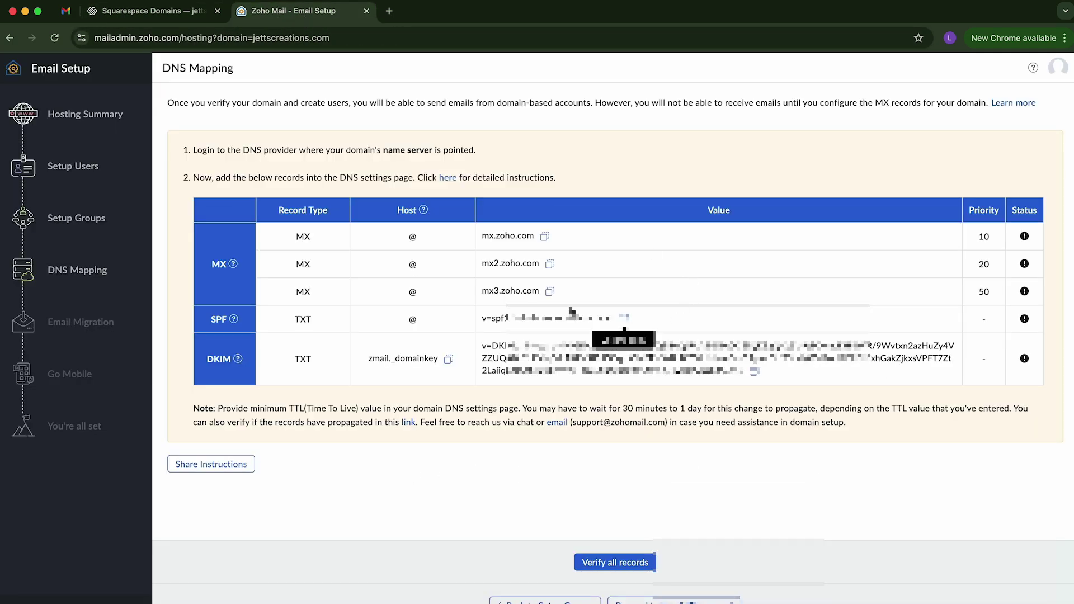
{"action": "left_click", "coordinate": [550, 291]}
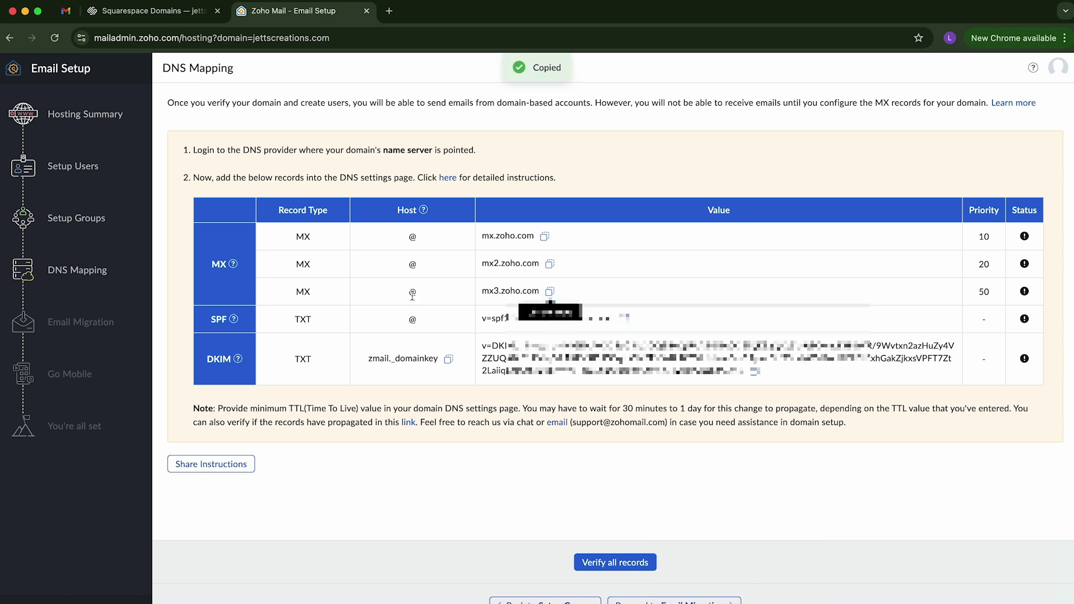
{"action": "left_click", "coordinate": [151, 10]}
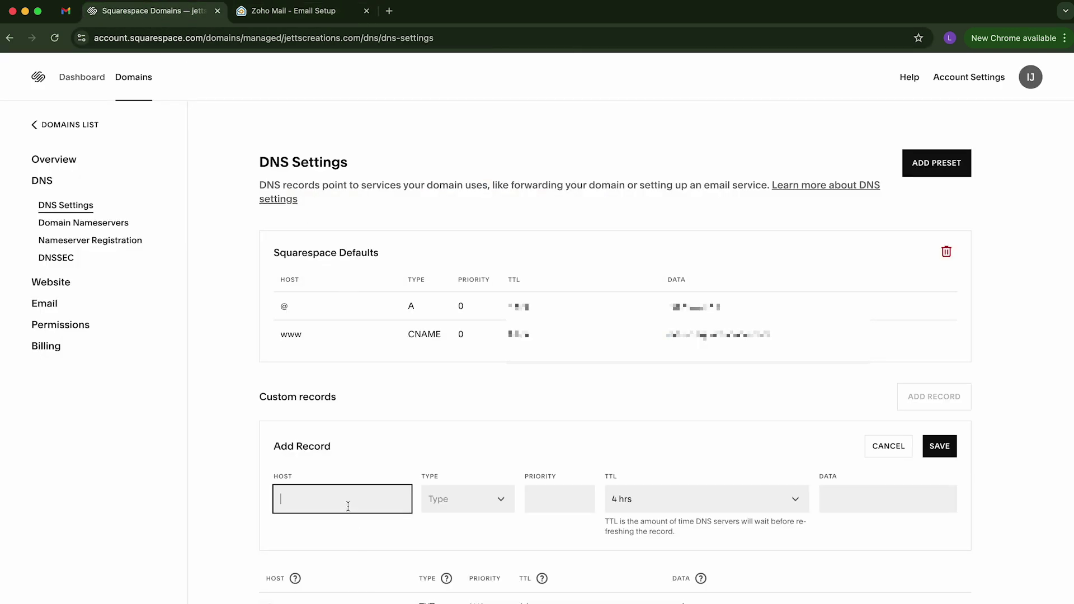
{"action": "left_click", "coordinate": [485, 506]}
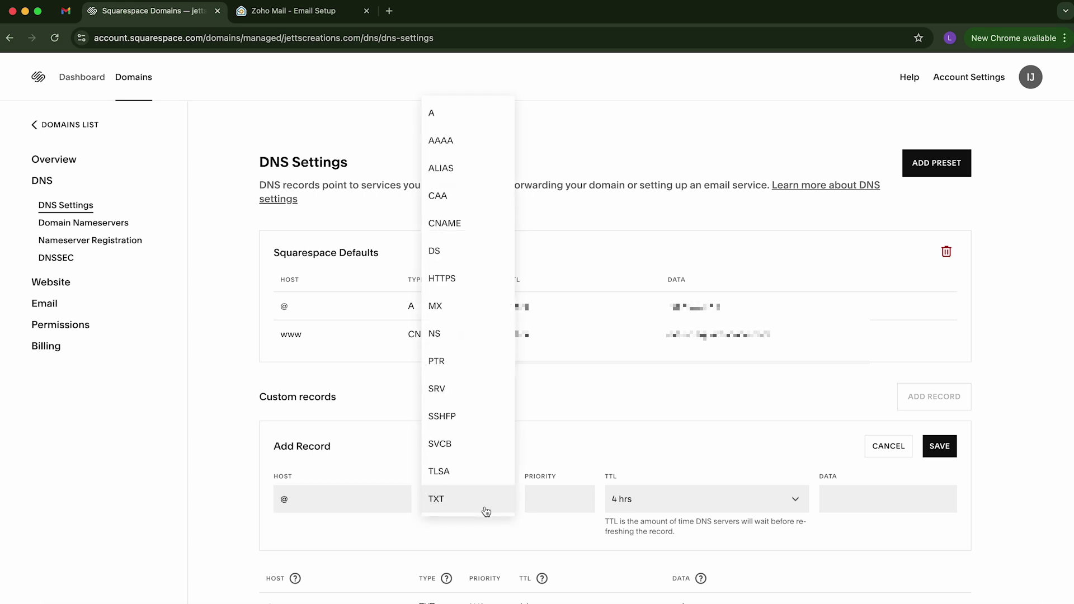
{"action": "left_click", "coordinate": [443, 316]}
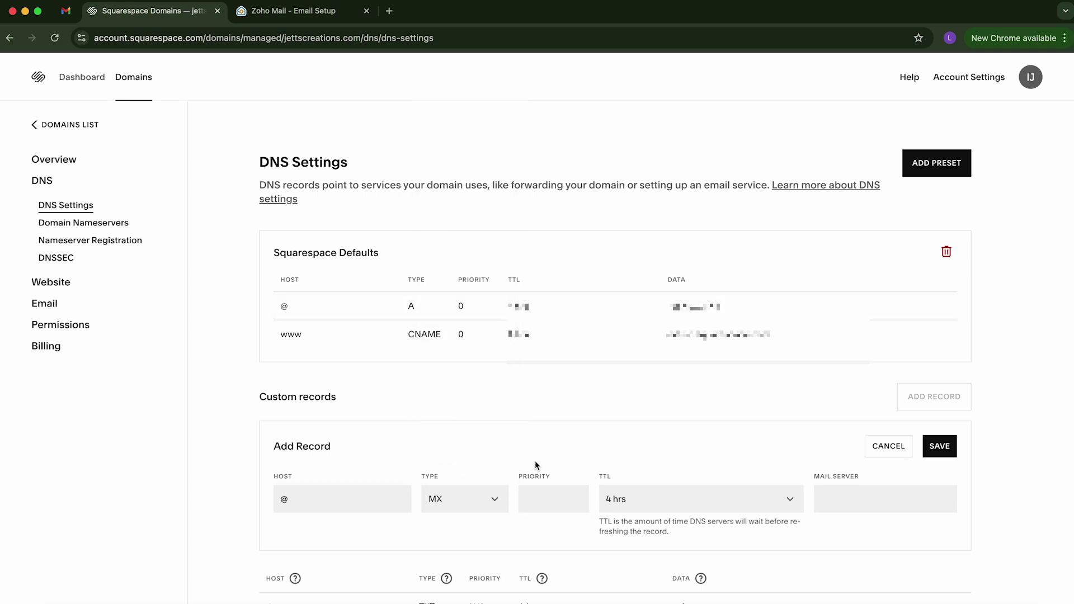
Step: Enter priority 50 and mail server mx3.zoho.com, then save the record
{"action": "left_click", "coordinate": [536, 506]}
{"action": "left_click", "coordinate": [876, 501]}
{"action": "key", "text": "super+v"}
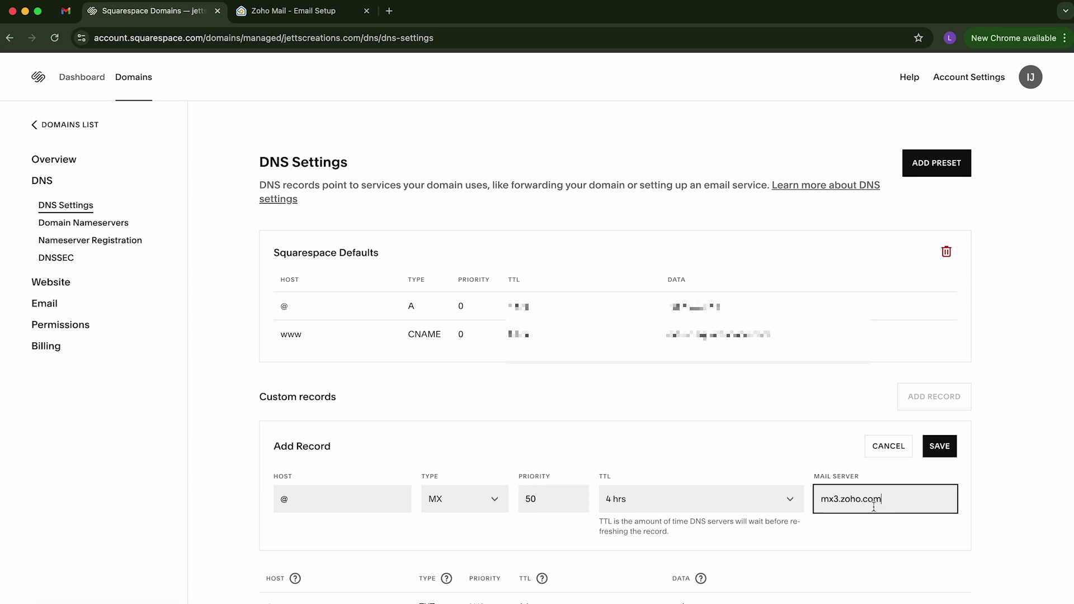
{"action": "left_click", "coordinate": [269, 16]}
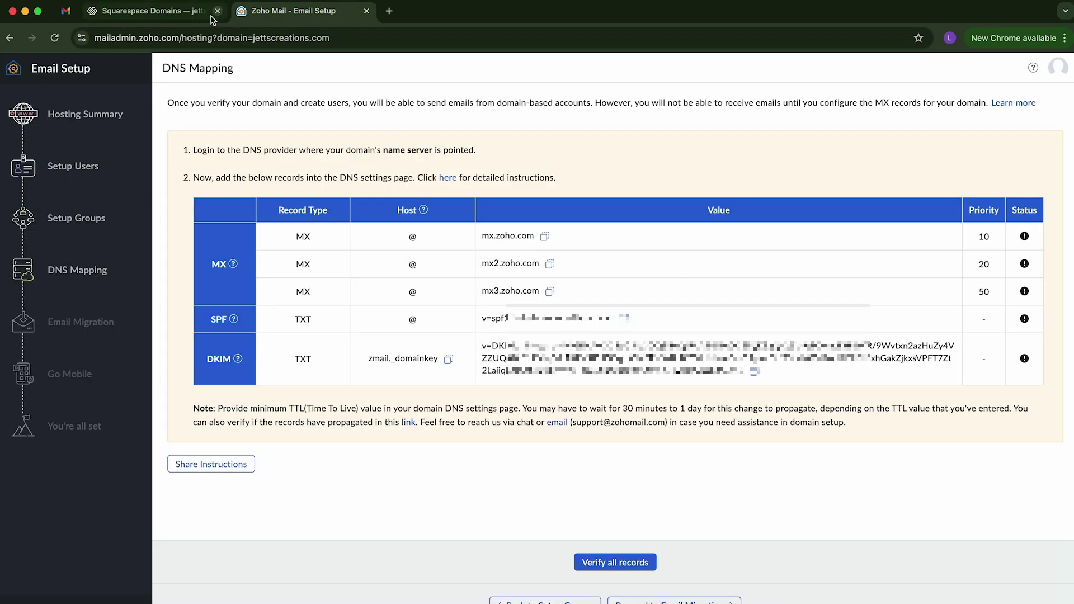
{"action": "left_click", "coordinate": [175, 17]}
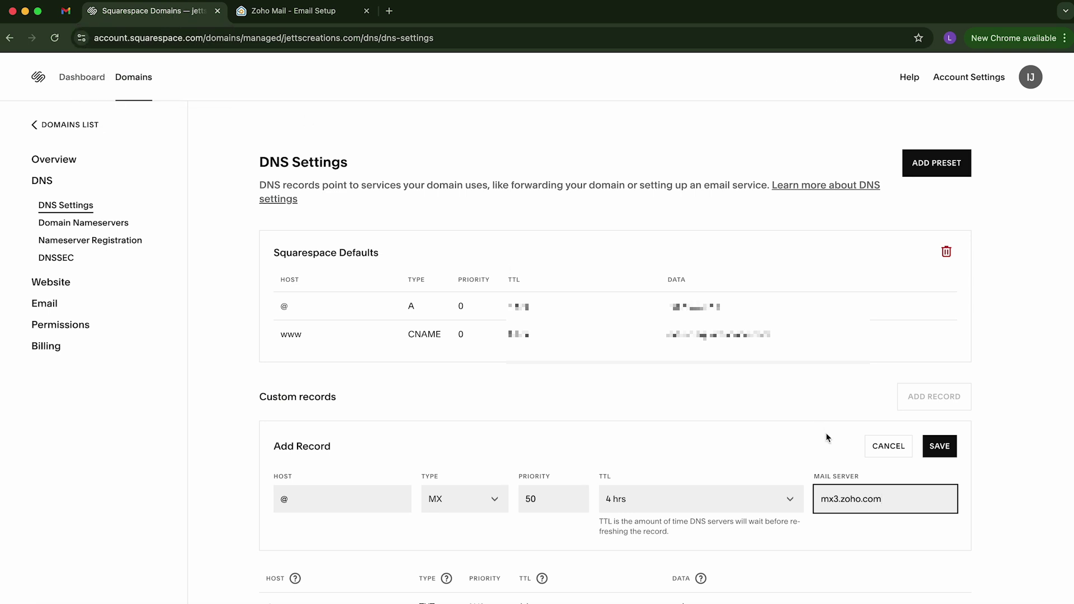
{"action": "left_click", "coordinate": [949, 448]}
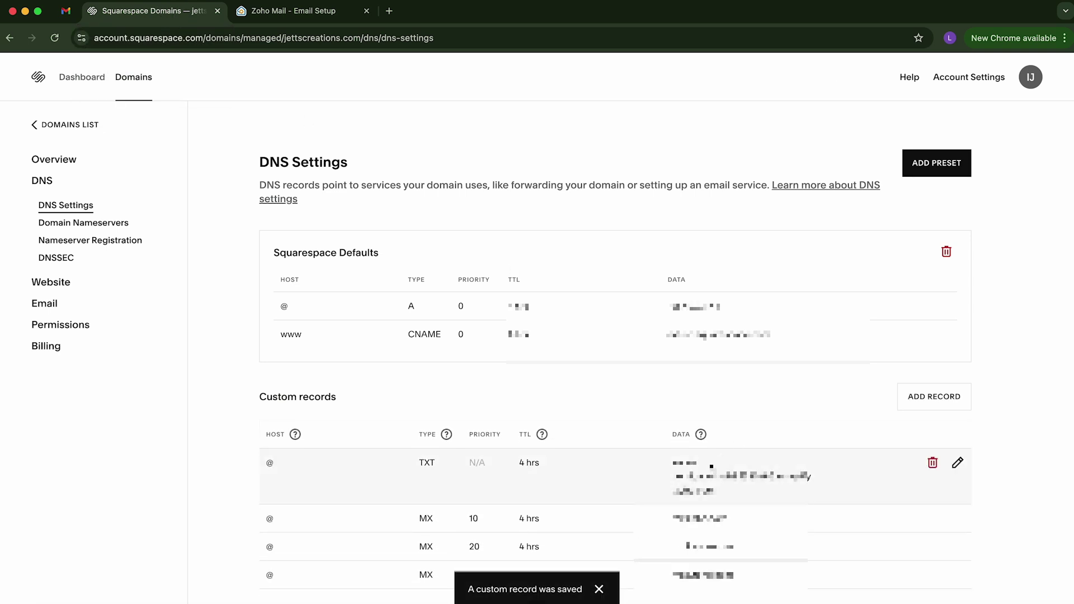
{"action": "left_click", "coordinate": [923, 396]}
Step: Copy Zoho's SPF value v=spf1 include:zohomail.com ~all and enter @ as the new record's host
{"action": "left_click", "coordinate": [271, 11]}
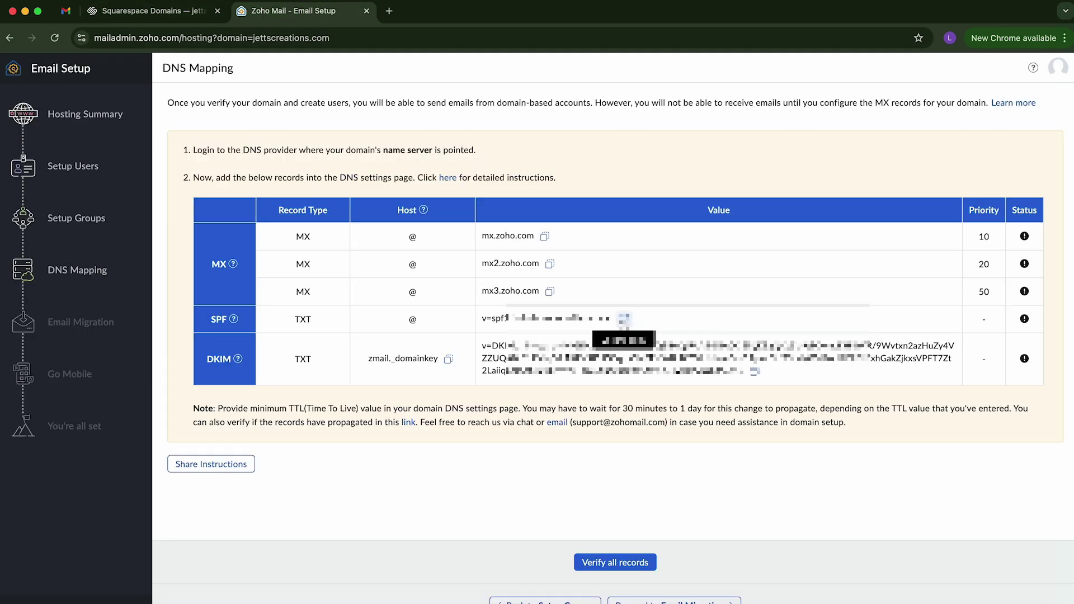
{"action": "left_click", "coordinate": [625, 318]}
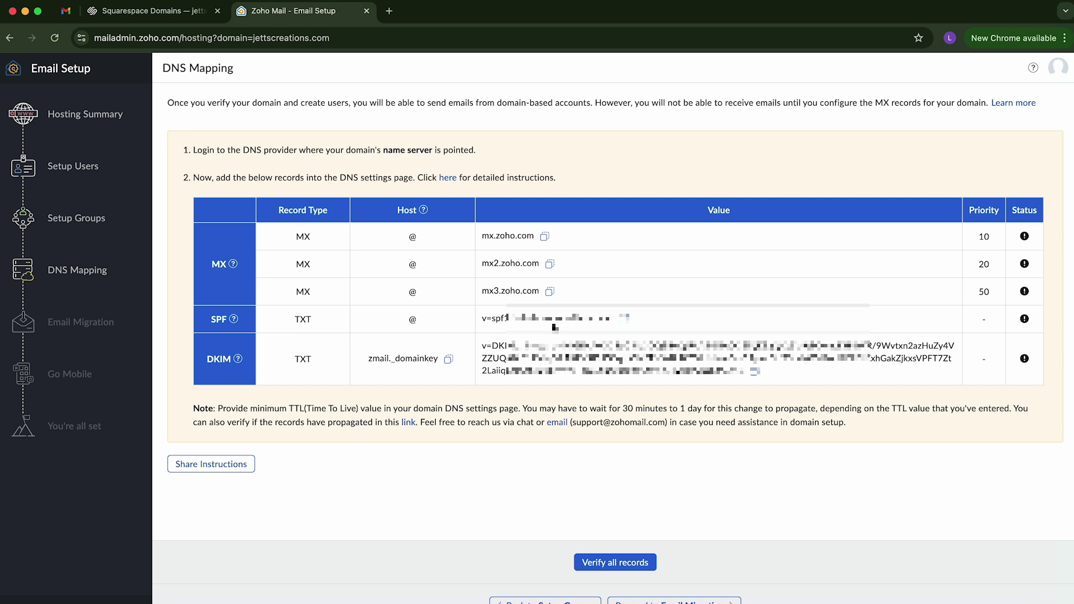
{"action": "left_click", "coordinate": [151, 11]}
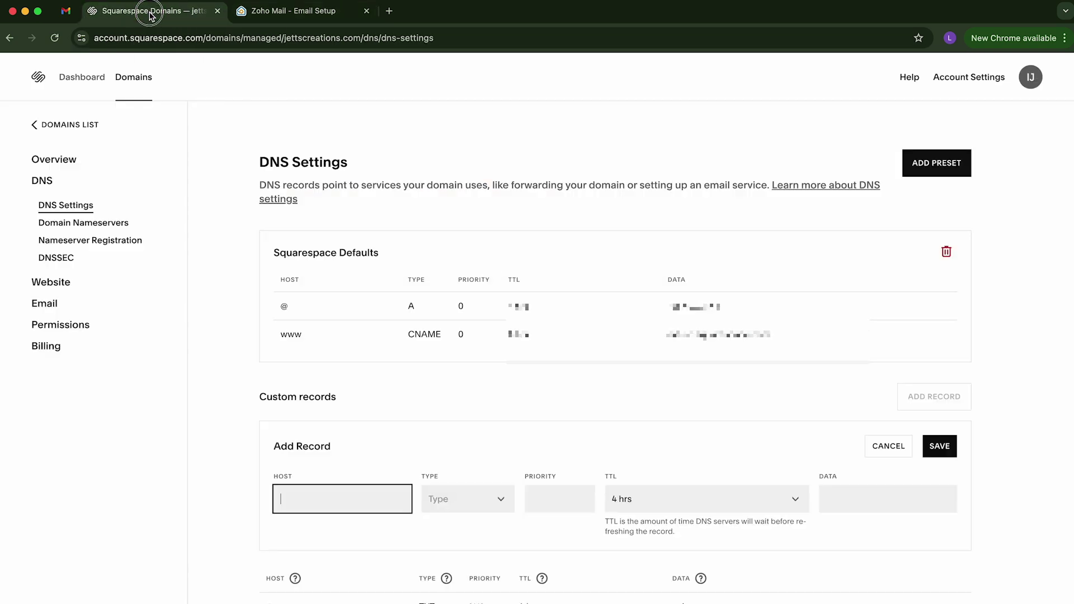
{"action": "scroll", "coordinate": [652, 421], "scroll_direction": "down", "scroll_amount": 3}
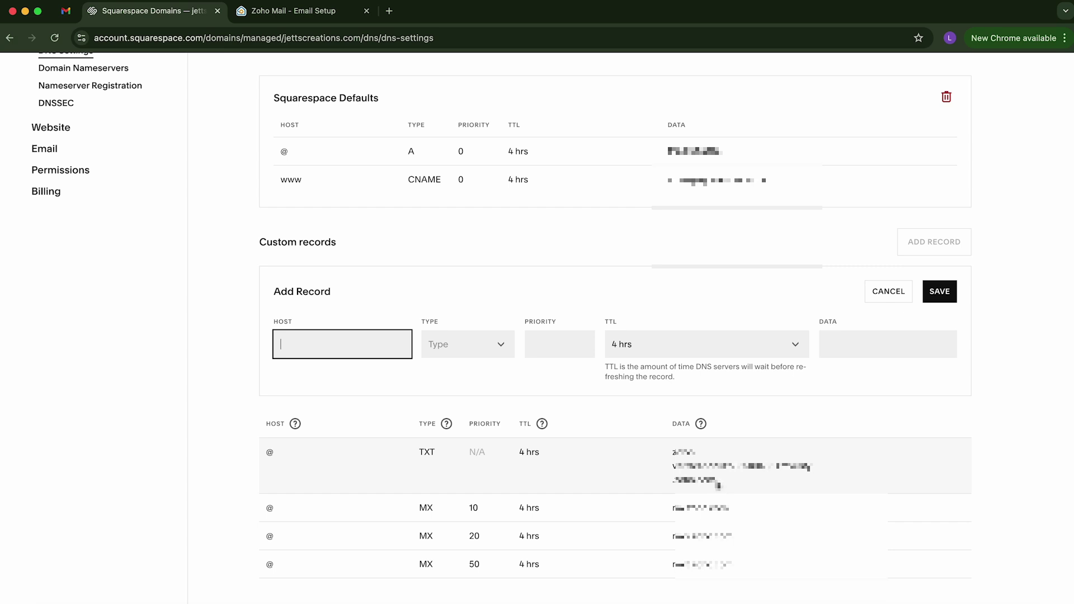
{"action": "left_click", "coordinate": [294, 11]}
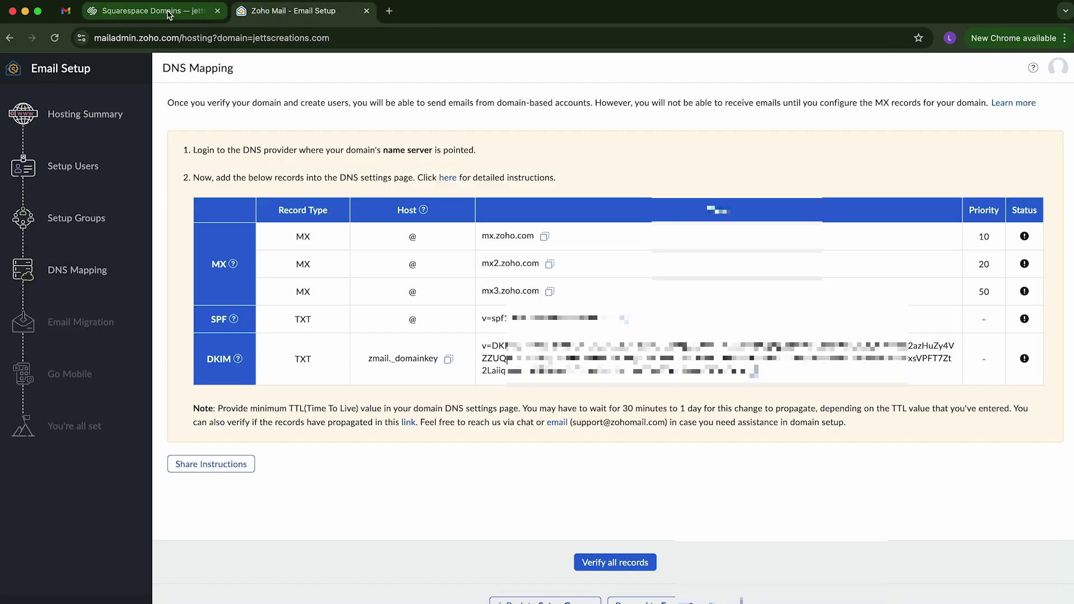
{"action": "left_click", "coordinate": [167, 13]}
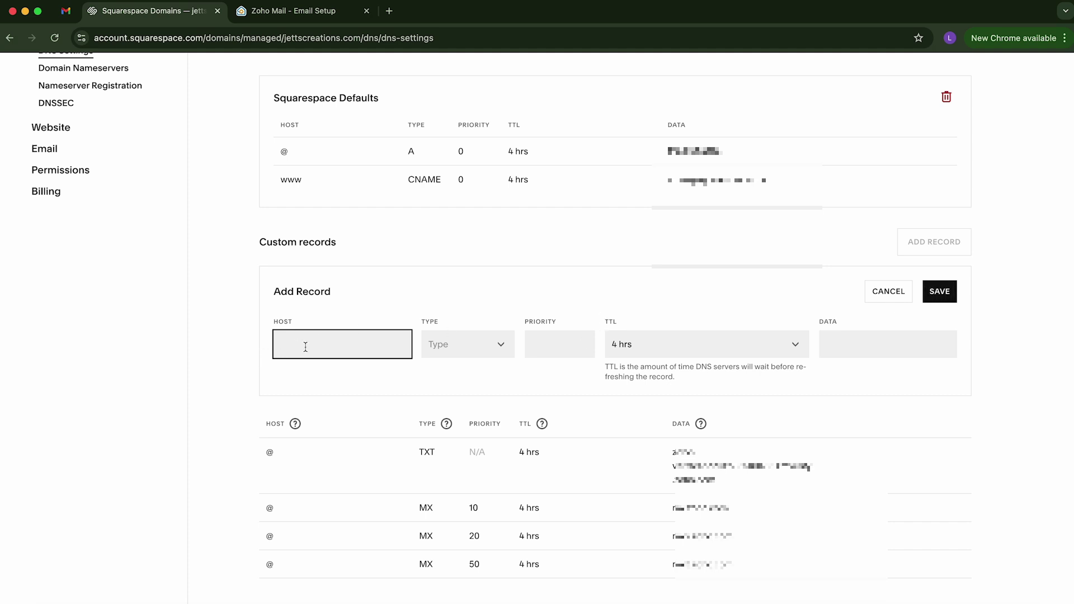
{"action": "type", "text": "@"}
{"action": "left_click", "coordinate": [304, 12]}
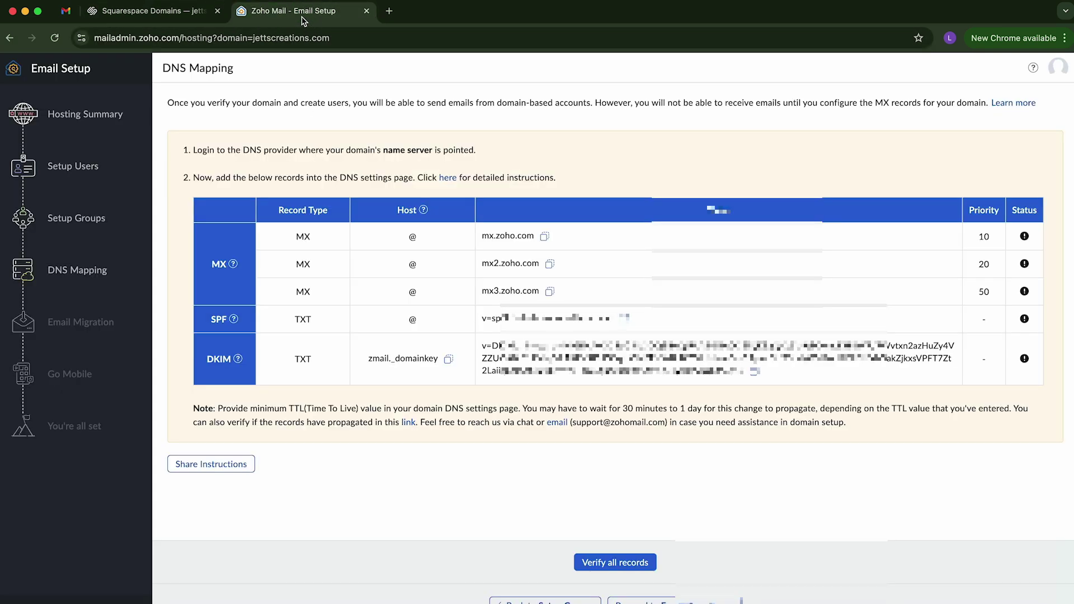
{"action": "left_click", "coordinate": [123, 14]}
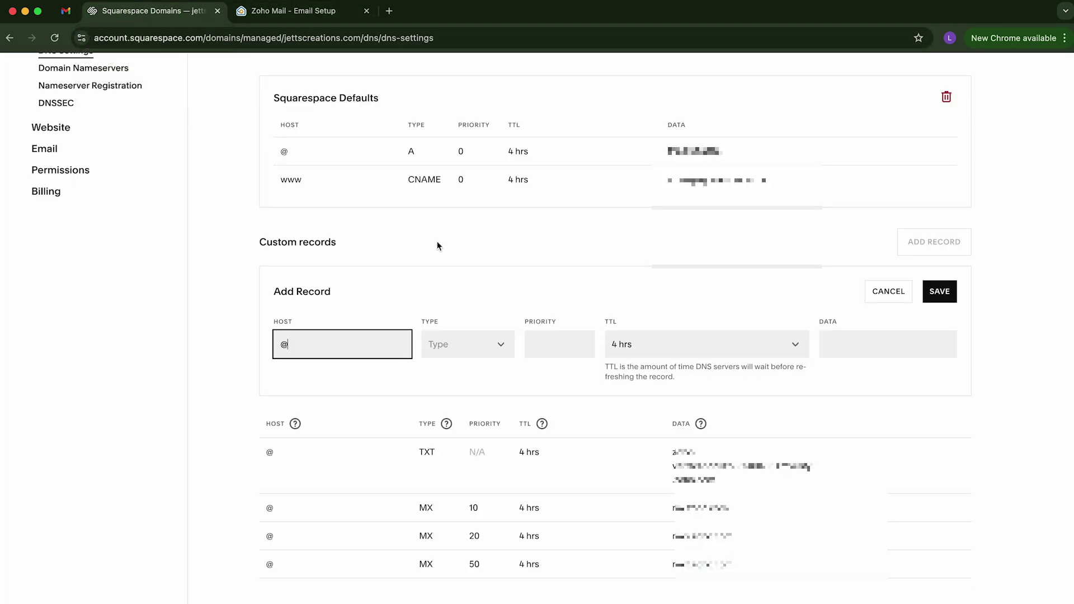
Step: Make the record type TXT, paste the SPF value as its text, and save
{"action": "left_click", "coordinate": [475, 352]}
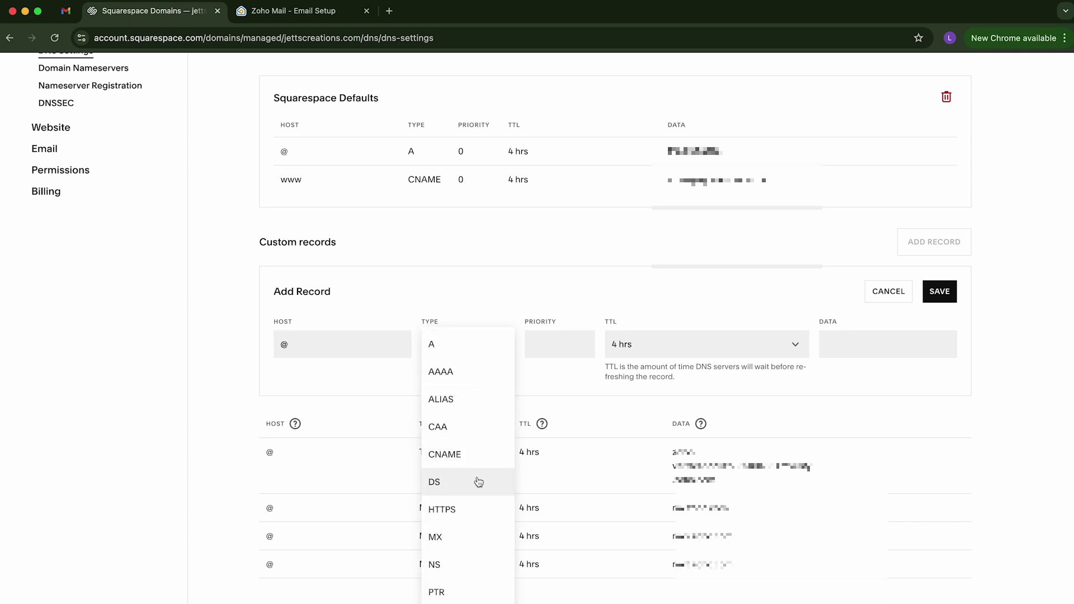
{"action": "scroll", "coordinate": [478, 482], "scroll_direction": "down", "scroll_amount": 3}
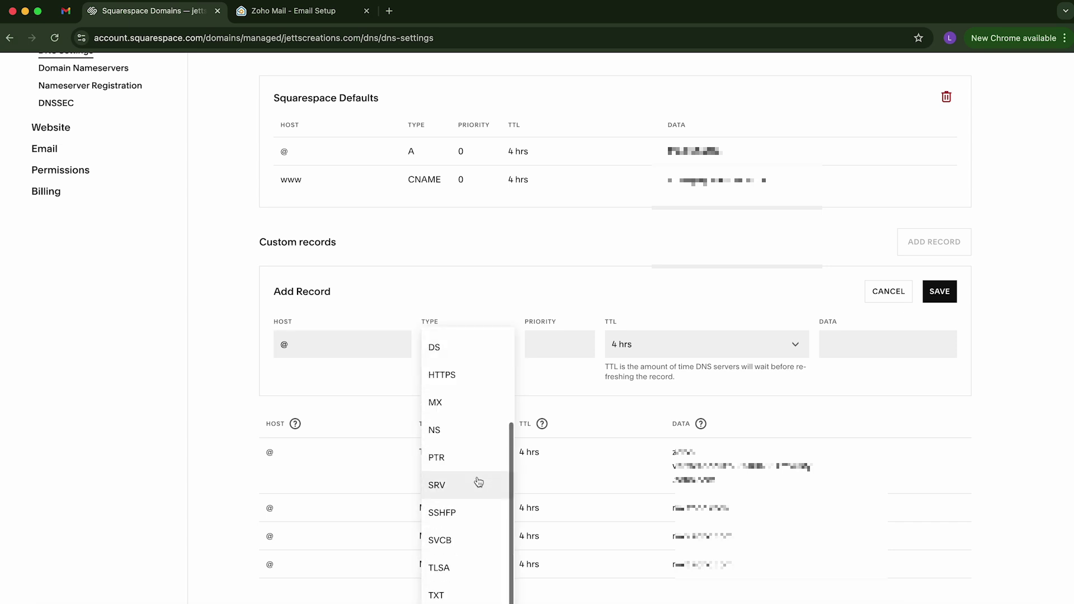
{"action": "left_click", "coordinate": [457, 594]}
{"action": "left_click", "coordinate": [284, 16]}
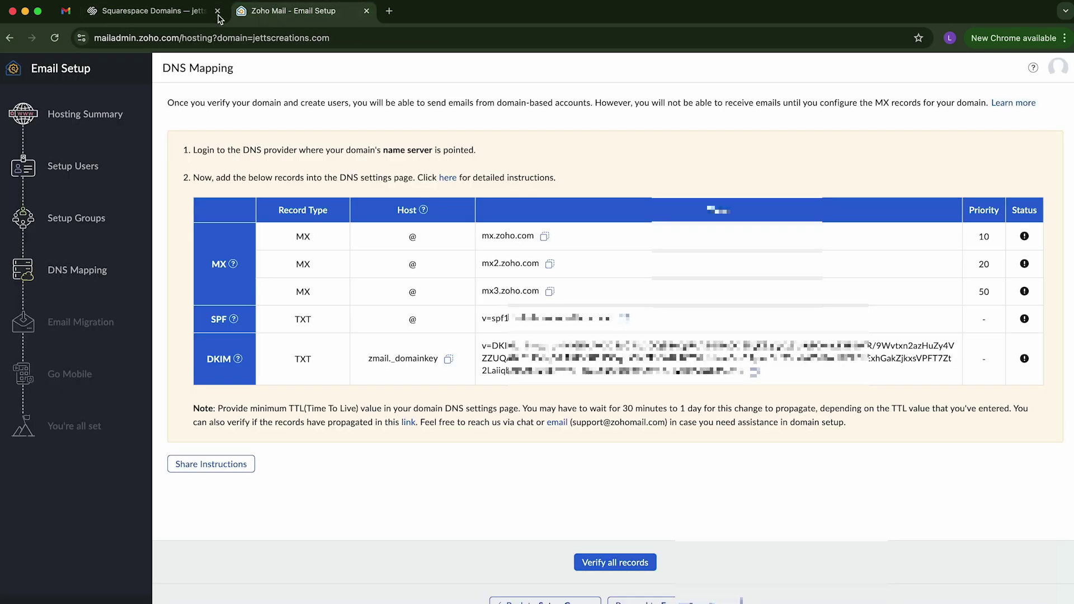
{"action": "left_click", "coordinate": [179, 16]}
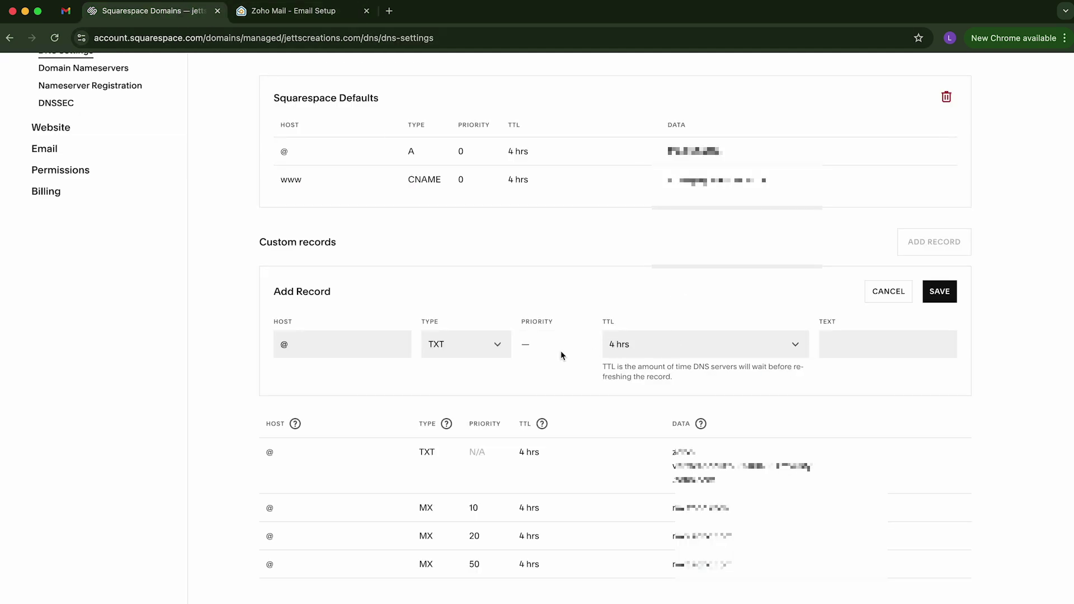
{"action": "left_click", "coordinate": [839, 345]}
{"action": "key", "text": "super+v"}
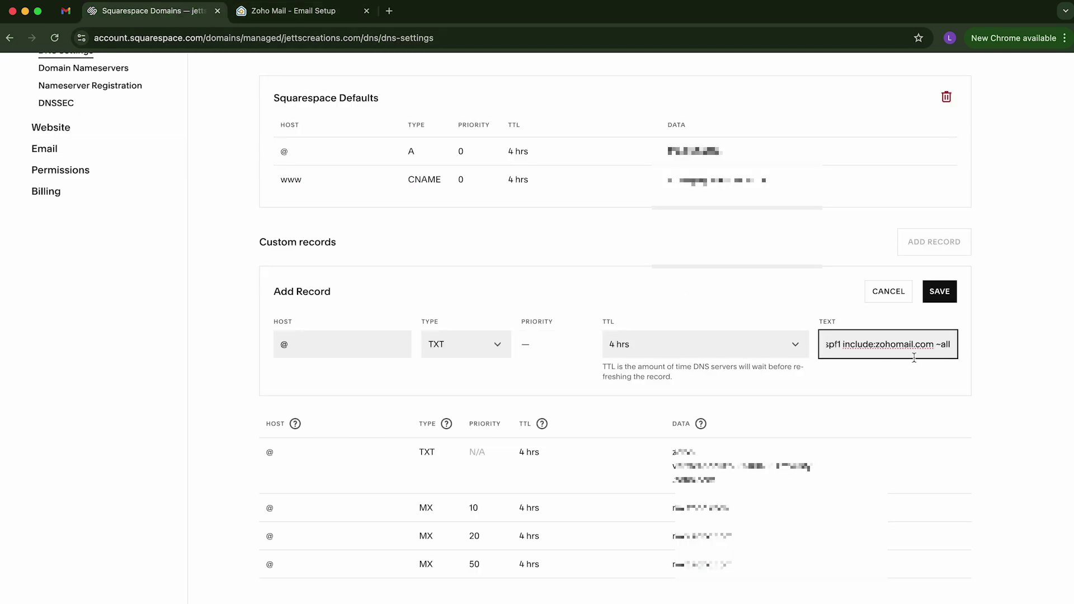
{"action": "left_click", "coordinate": [943, 299]}
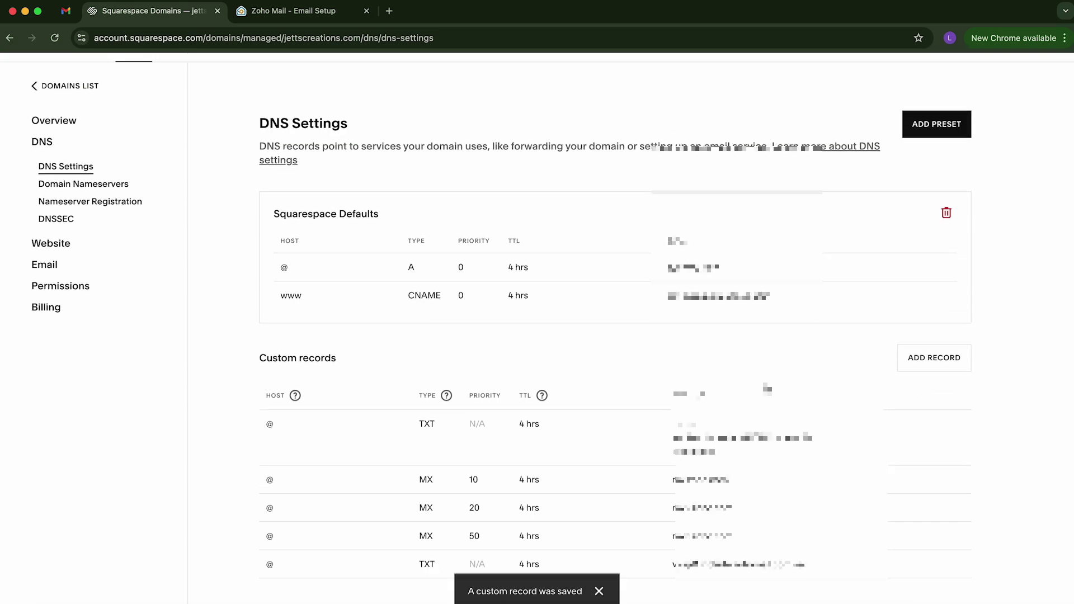
Step: Create a new TXT record with host zmail._domainkey copied from Zoho
{"action": "left_click", "coordinate": [313, 11]}
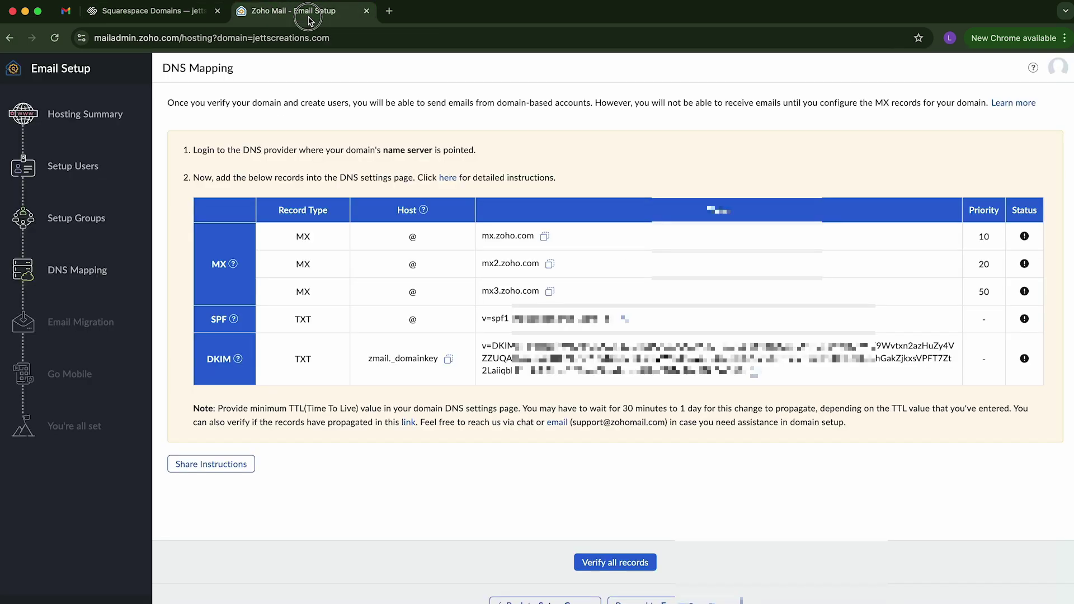
{"action": "left_click", "coordinate": [448, 361]}
{"action": "left_click", "coordinate": [162, 11]}
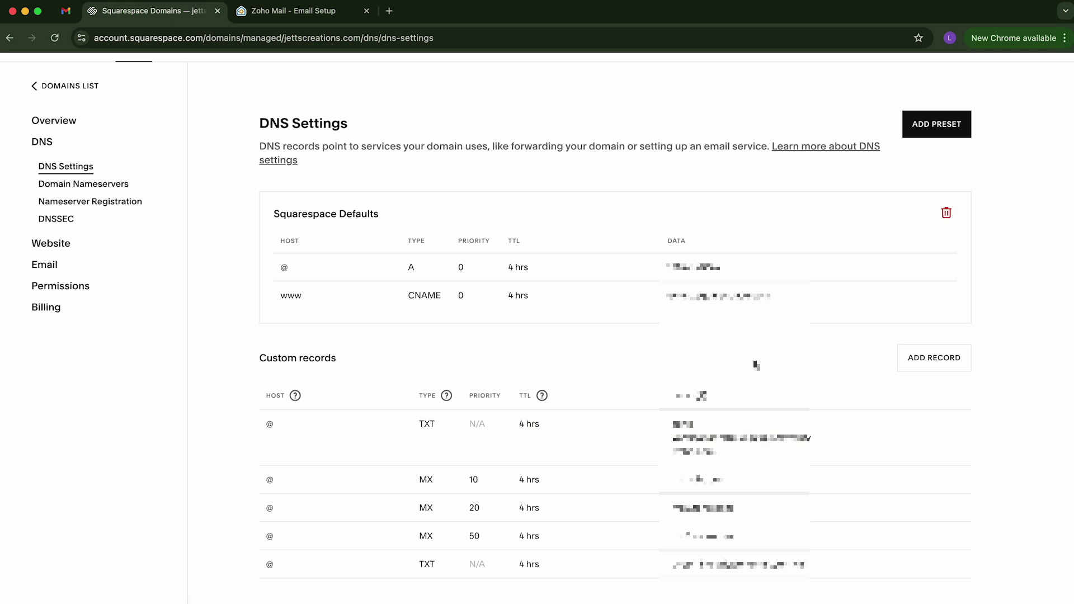
{"action": "left_click", "coordinate": [940, 363]}
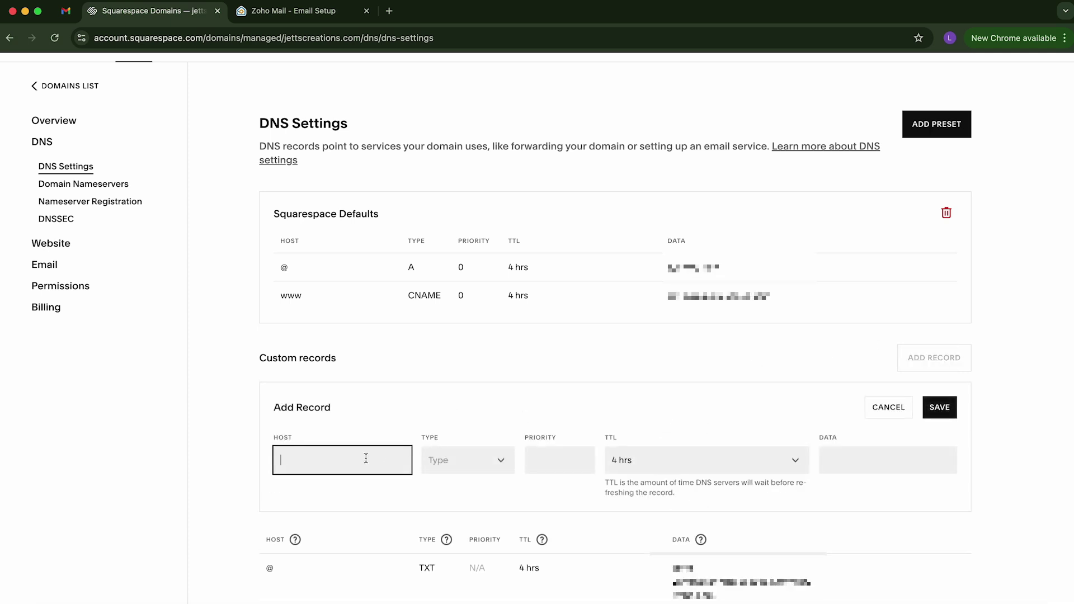
{"action": "key", "text": "super+v"}
{"action": "left_click", "coordinate": [469, 461]}
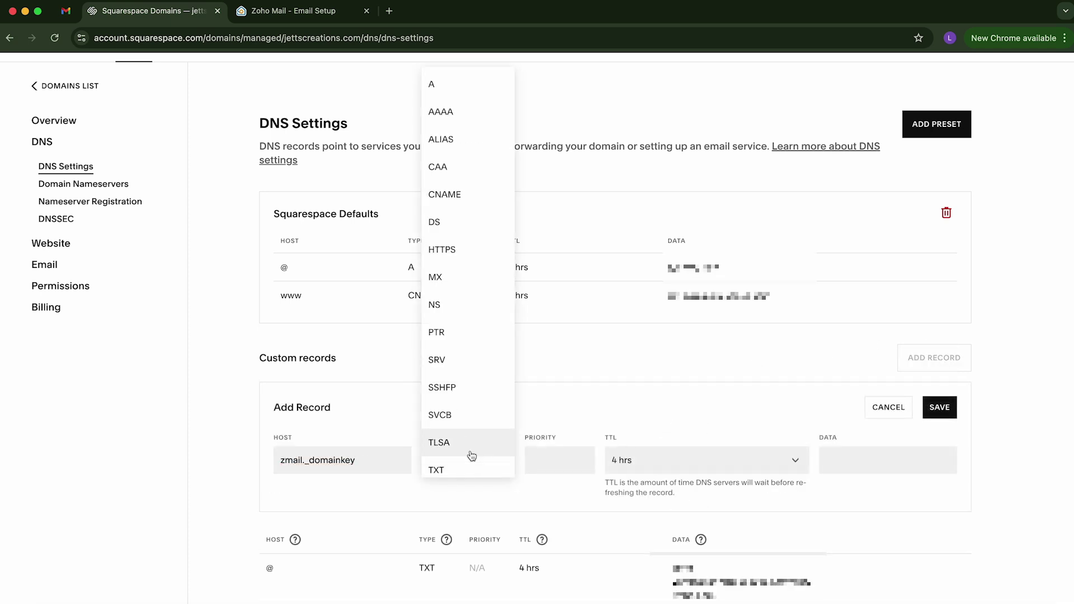
{"action": "left_click", "coordinate": [467, 475]}
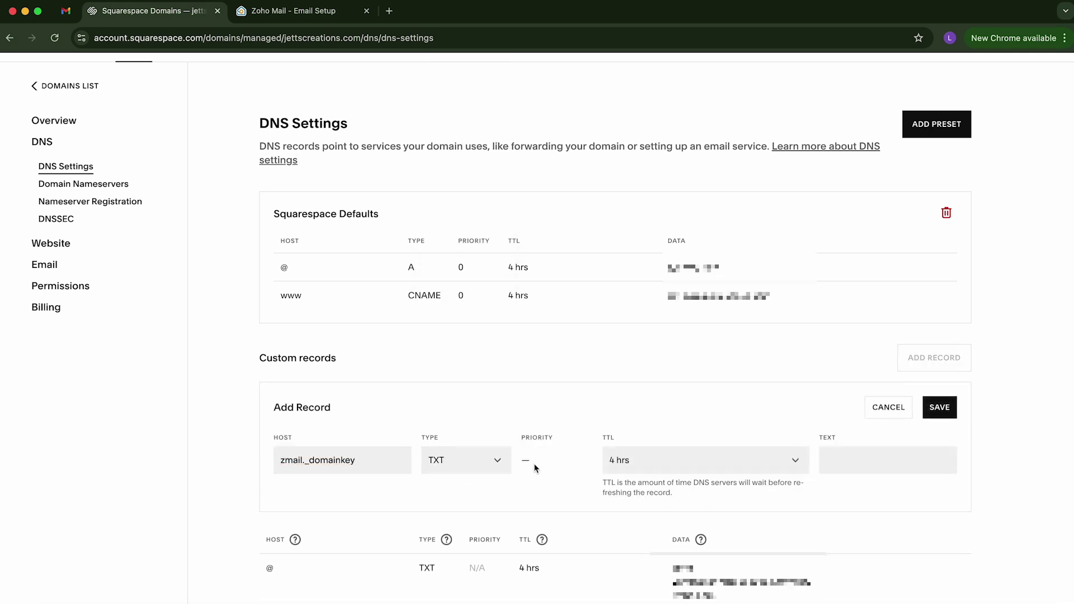
Step: Paste Zoho's DKIM key as the TXT value and save the record
{"action": "left_click", "coordinate": [868, 465]}
{"action": "left_click", "coordinate": [294, 11]}
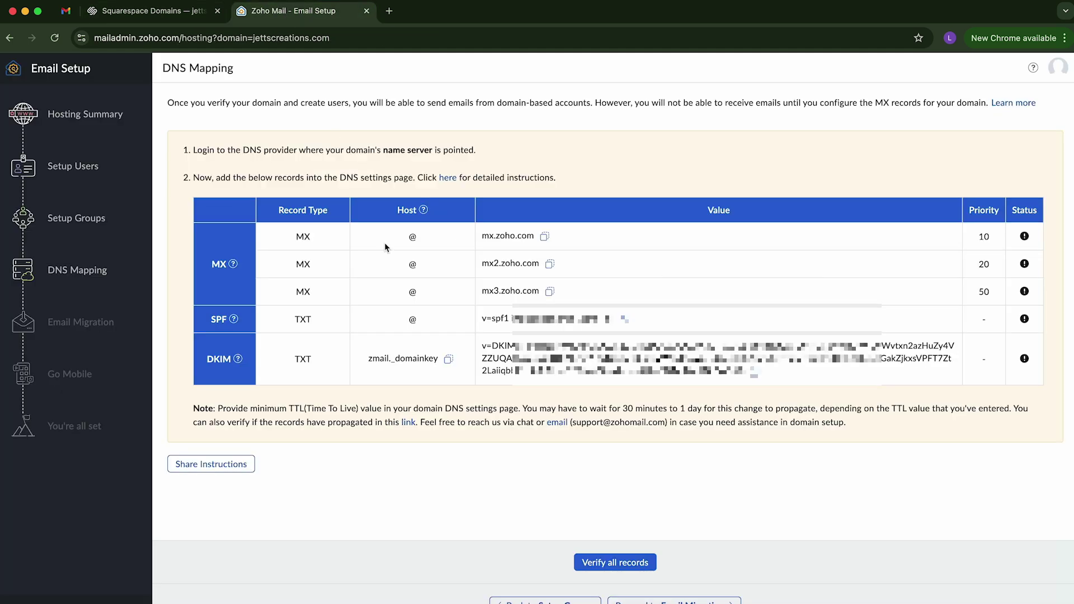
{"action": "left_click", "coordinate": [755, 371]}
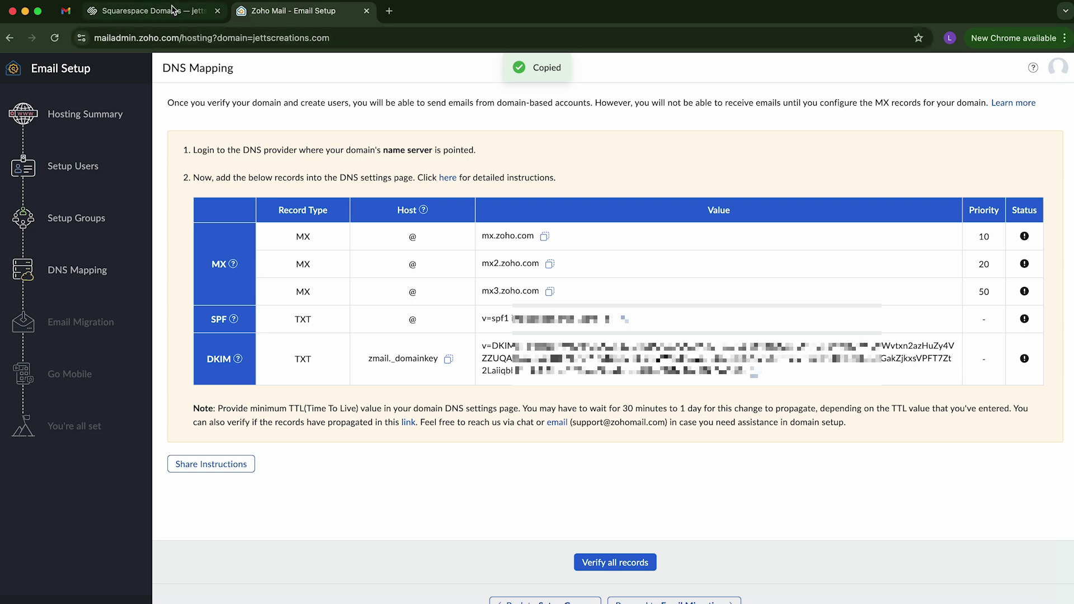
{"action": "left_click", "coordinate": [151, 11]}
{"action": "key", "text": "super+v"}
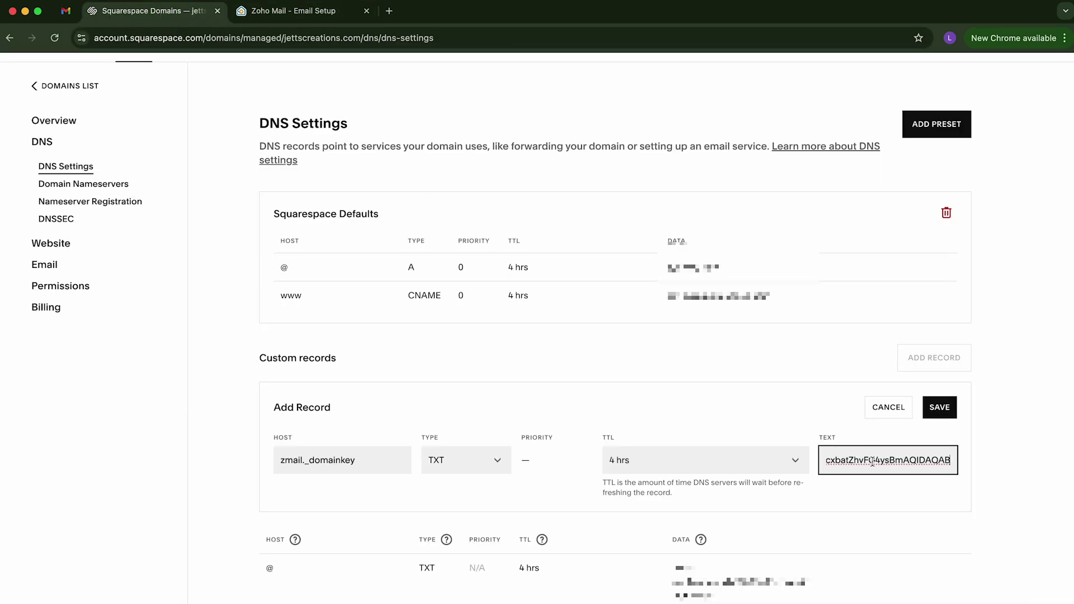
{"action": "left_click", "coordinate": [942, 415]}
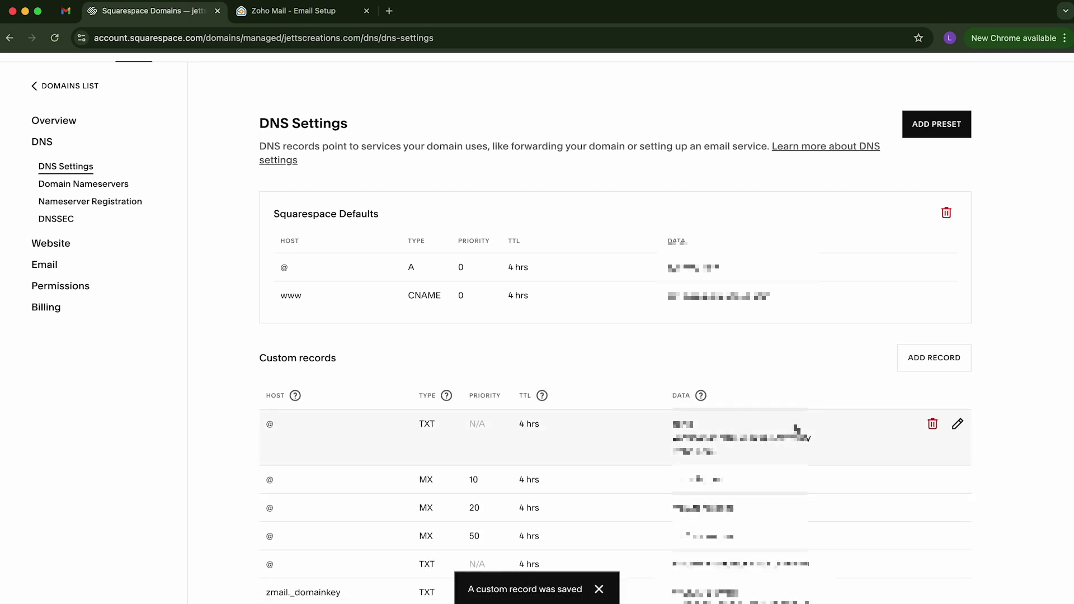
{"action": "scroll", "coordinate": [800, 432], "scroll_direction": "down", "scroll_amount": 3}
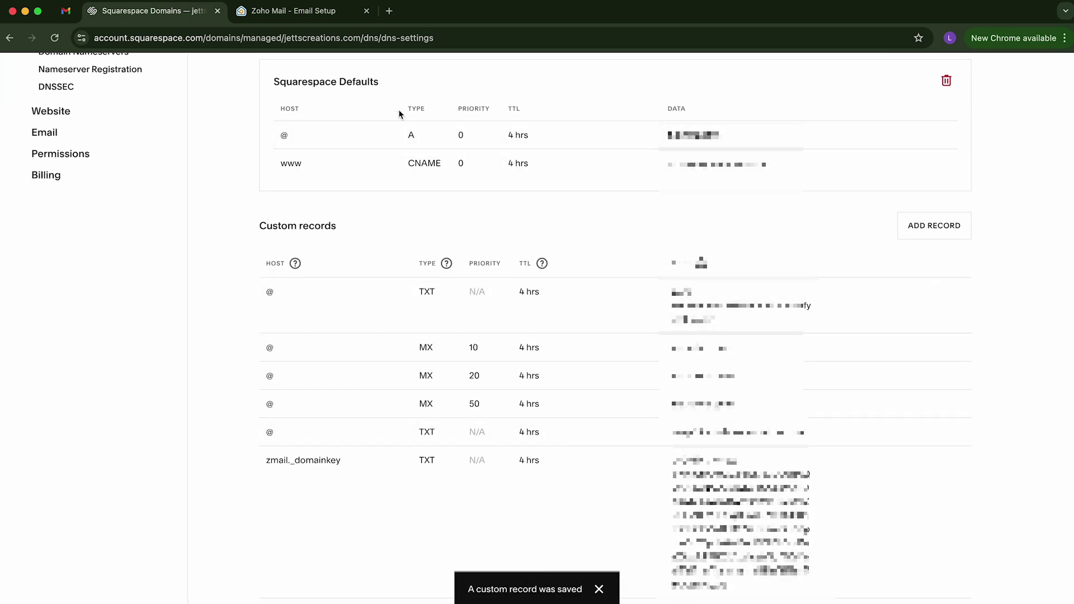
{"action": "left_click", "coordinate": [291, 26]}
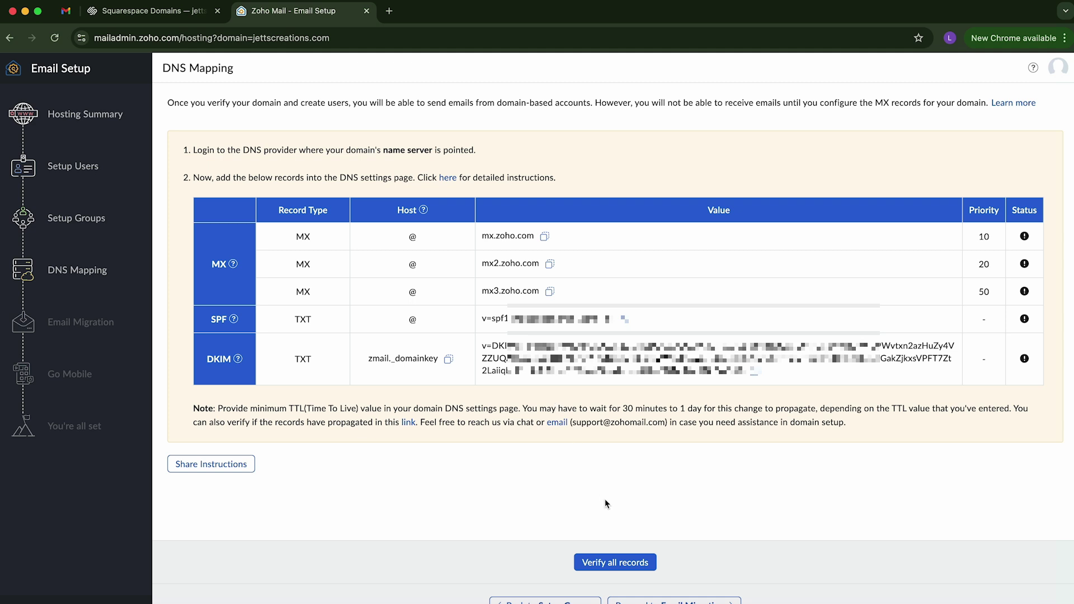
Step: Run Verify all records on Zoho's DNS Mapping page until all records pass
{"action": "left_click", "coordinate": [614, 564]}
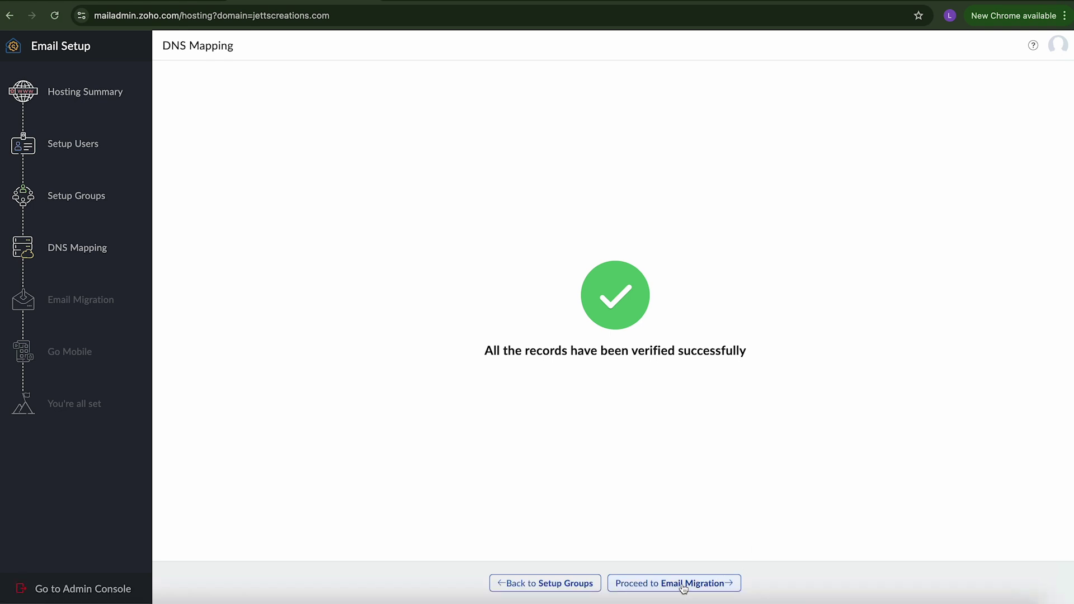
Step: Proceed past Email Migration and Go Mobile to Setup Completion, then enter the new inbox
{"action": "left_click", "coordinate": [683, 585]}
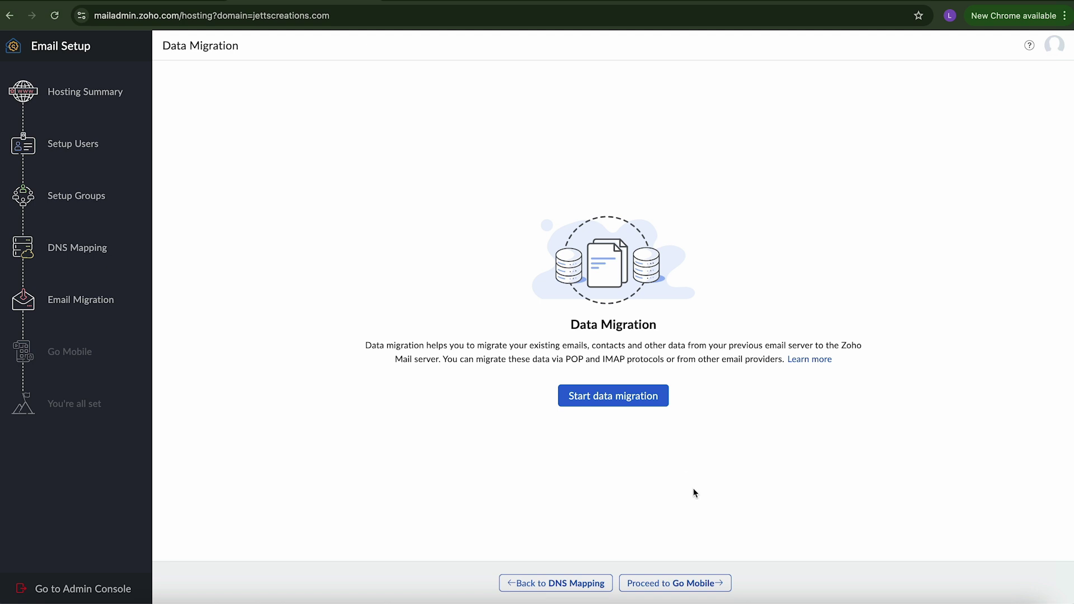
{"action": "left_click", "coordinate": [680, 584]}
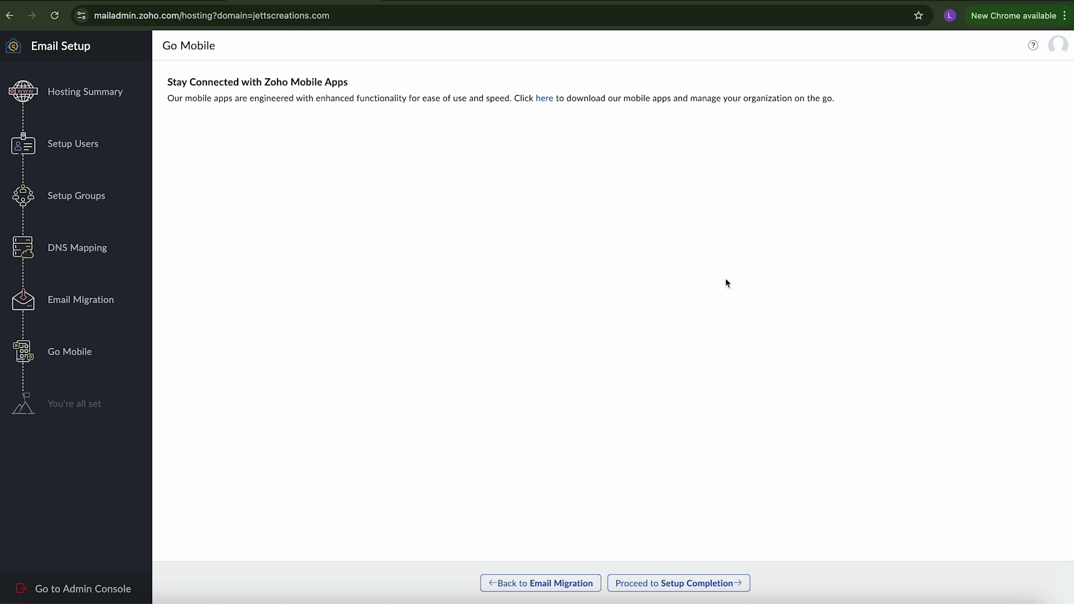
{"action": "left_click", "coordinate": [695, 584]}
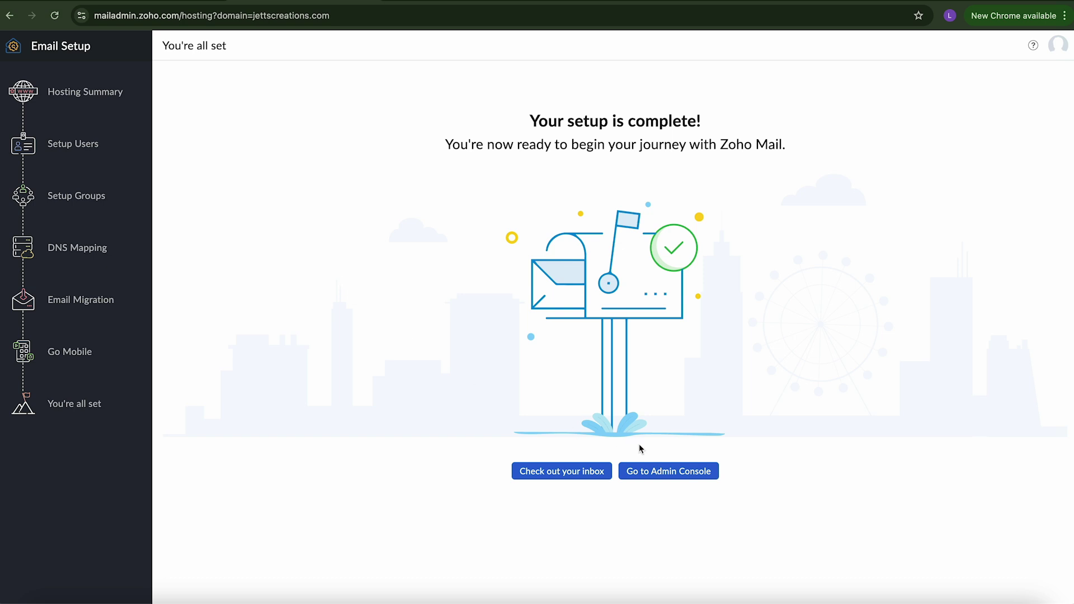
{"action": "left_click", "coordinate": [562, 472]}
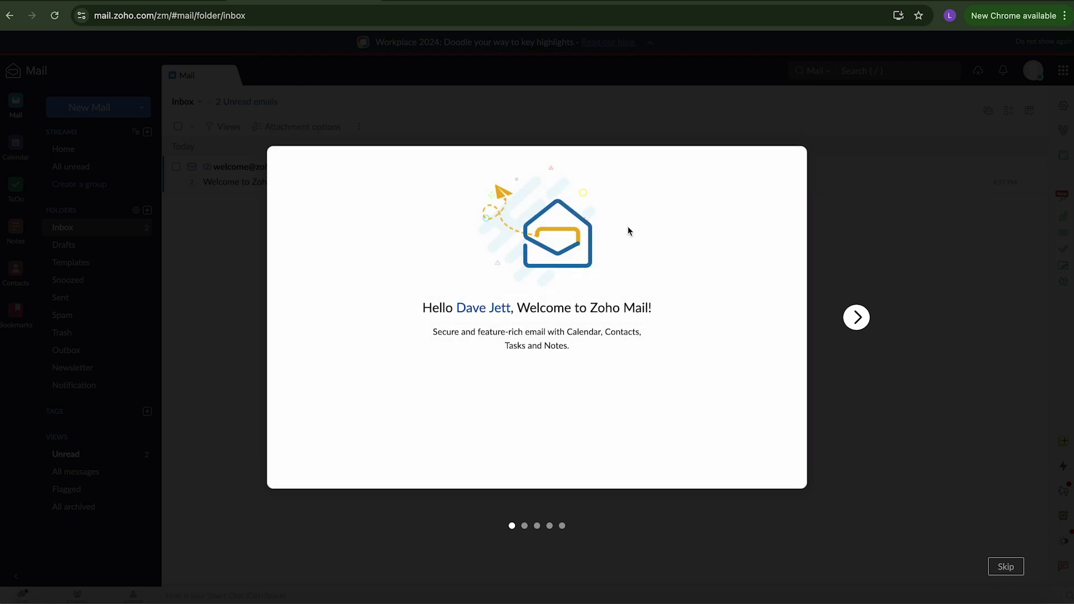
Step: Set the time zone to Mountain Standard Time (America/Boise) and finish the welcome tour
{"action": "left_click", "coordinate": [857, 319]}
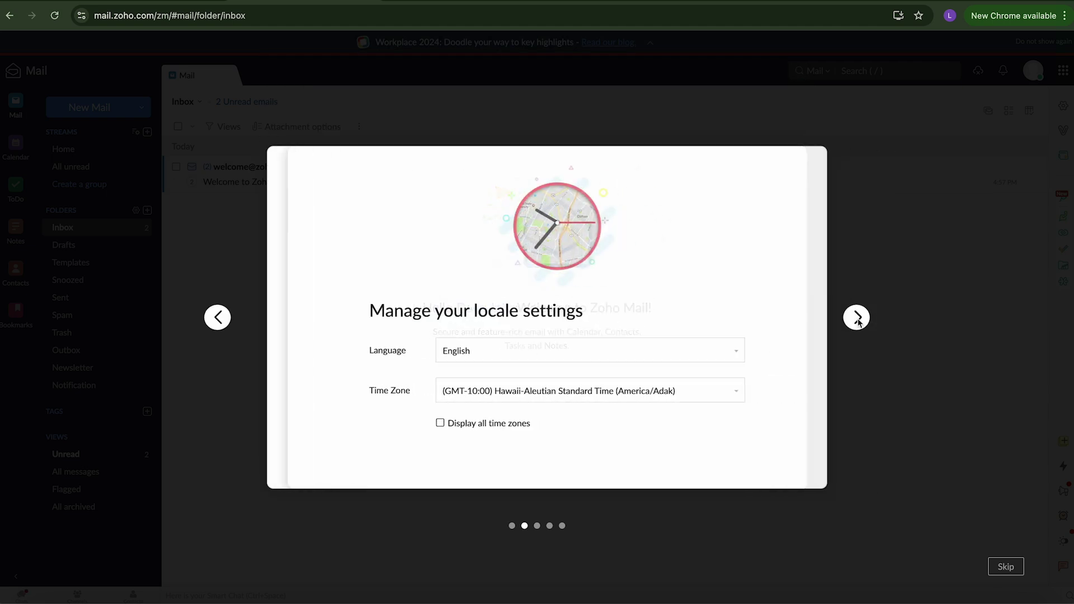
{"action": "left_click", "coordinate": [536, 391]}
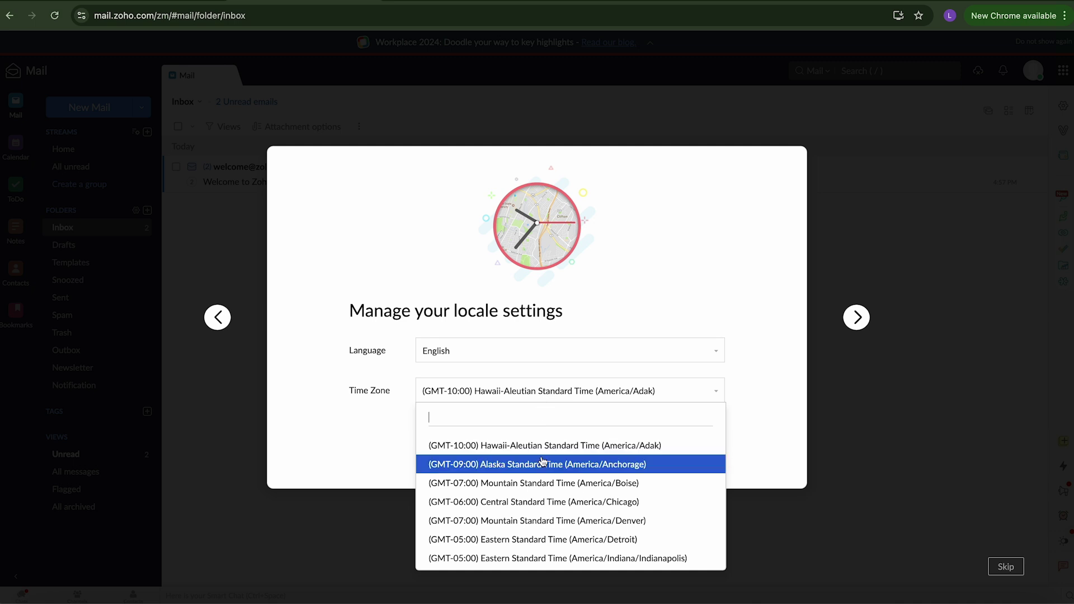
{"action": "left_click", "coordinate": [546, 482]}
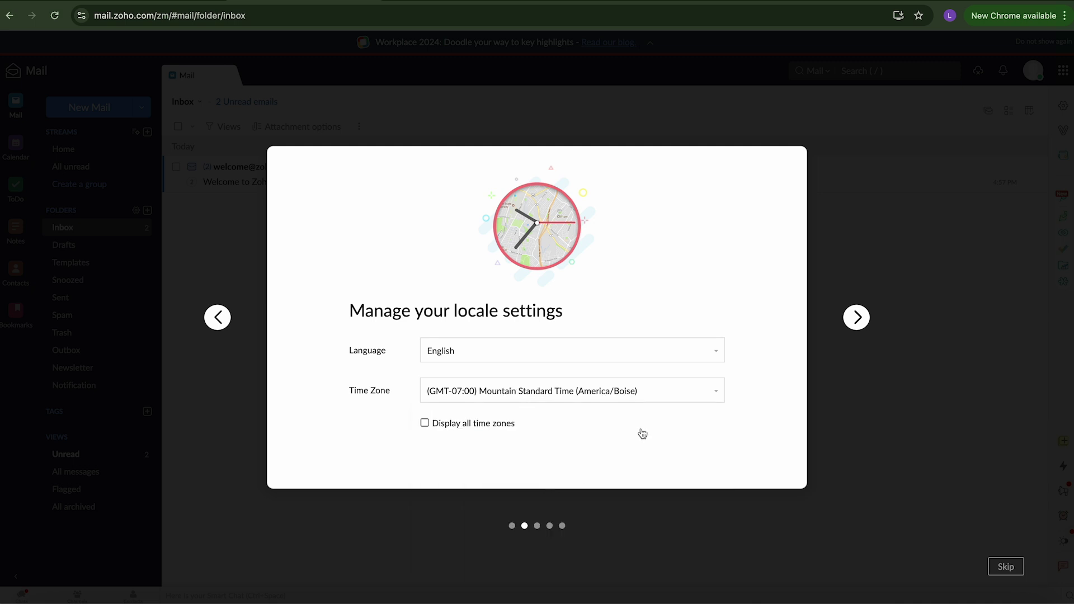
{"action": "left_click", "coordinate": [865, 319]}
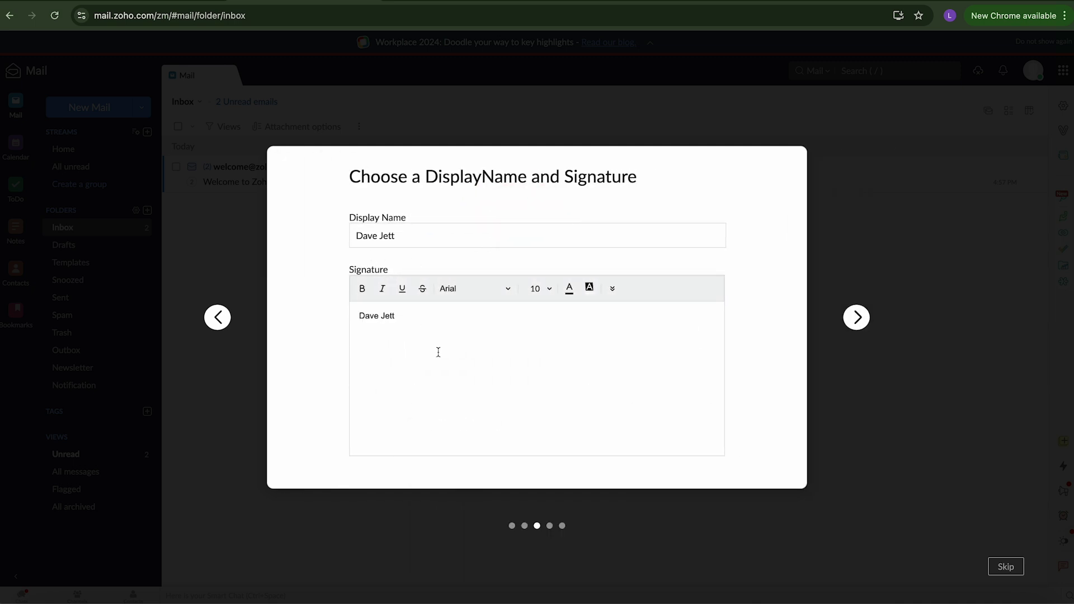
{"action": "left_click", "coordinate": [858, 320]}
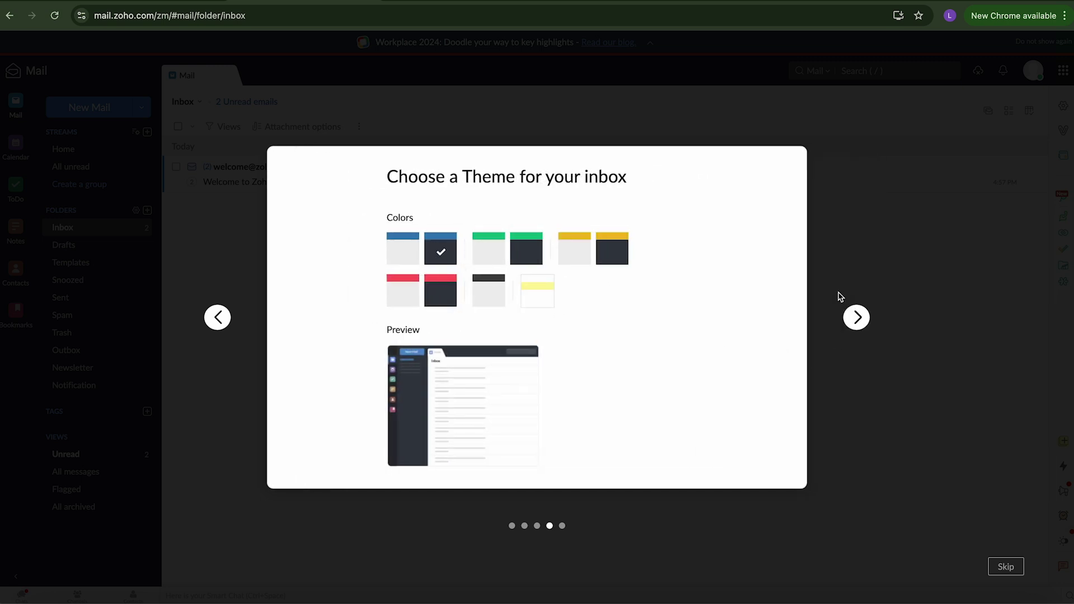
{"action": "left_click", "coordinate": [856, 317]}
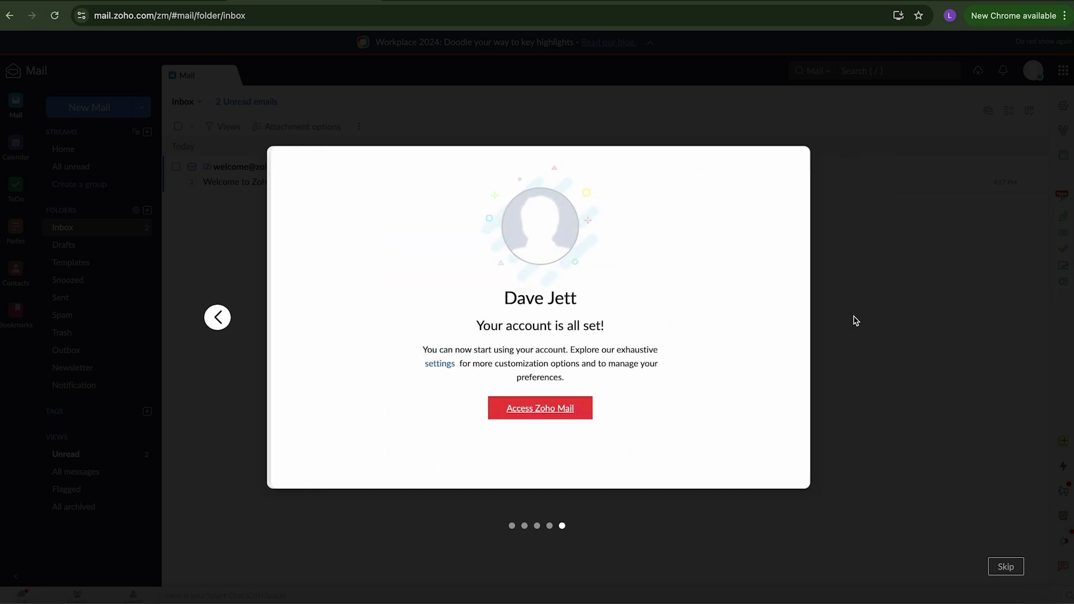
{"action": "left_click", "coordinate": [547, 411]}
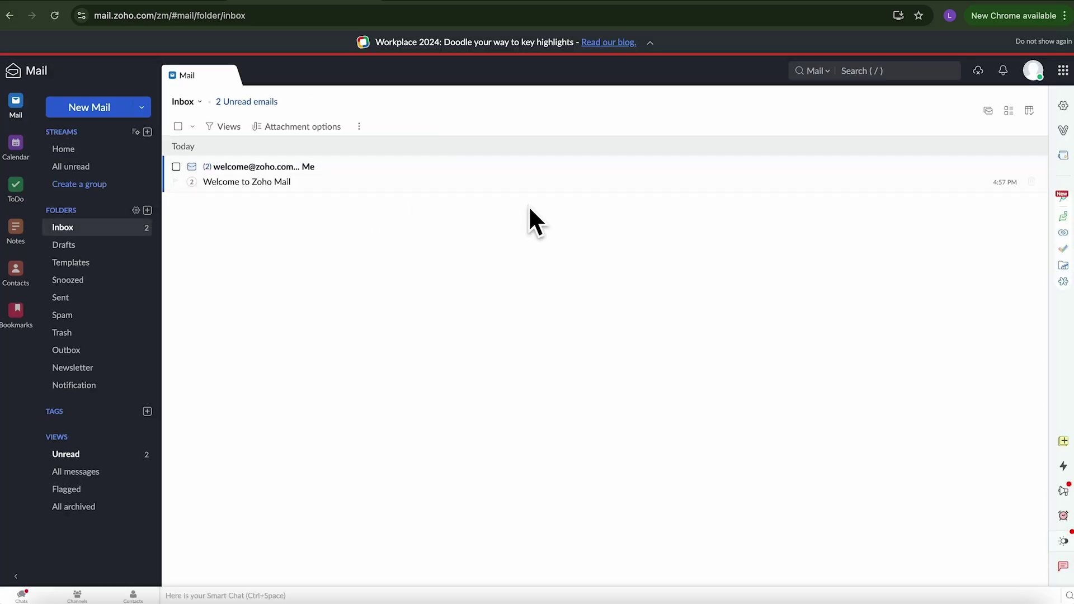
Step: Compose a new mail to the Gmail address with subject 'Test' and body 'Did this work?', then send it
{"action": "left_click", "coordinate": [89, 109]}
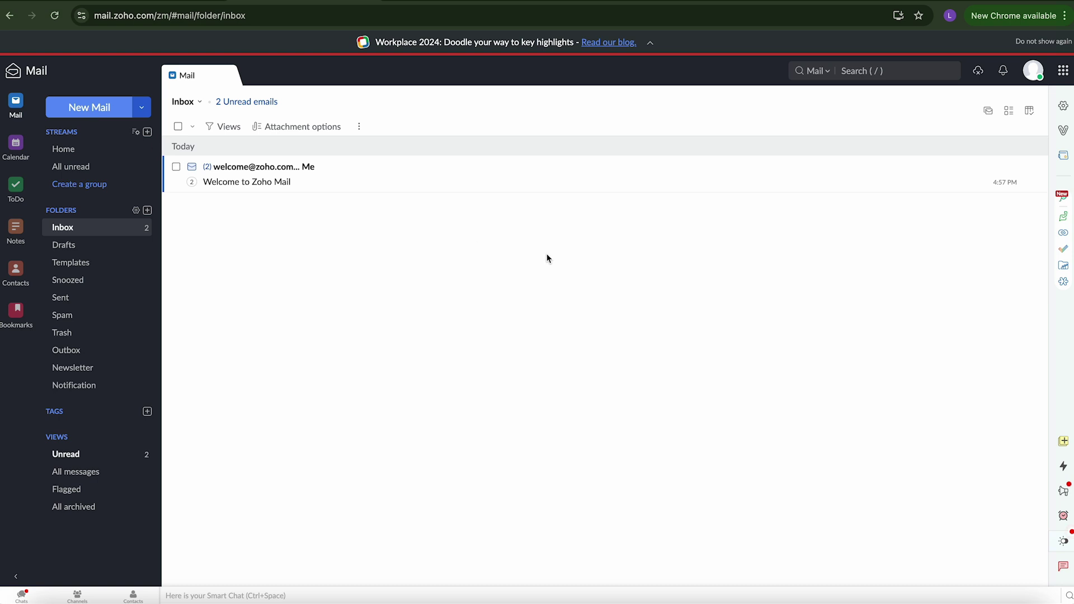
{"action": "left_click", "coordinate": [76, 108]}
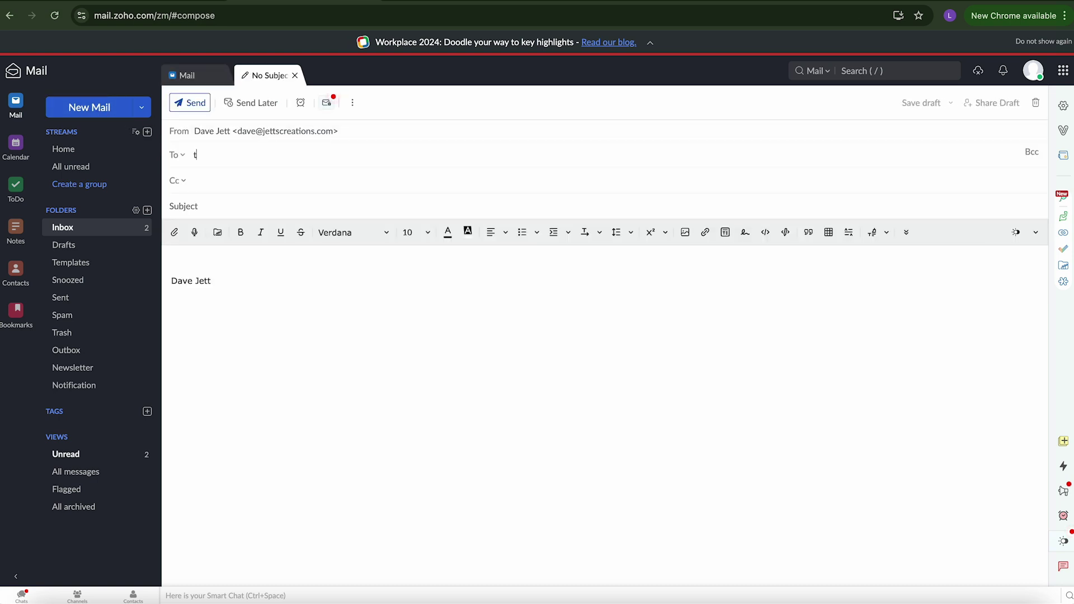
{"action": "type", "text": "therealde"}
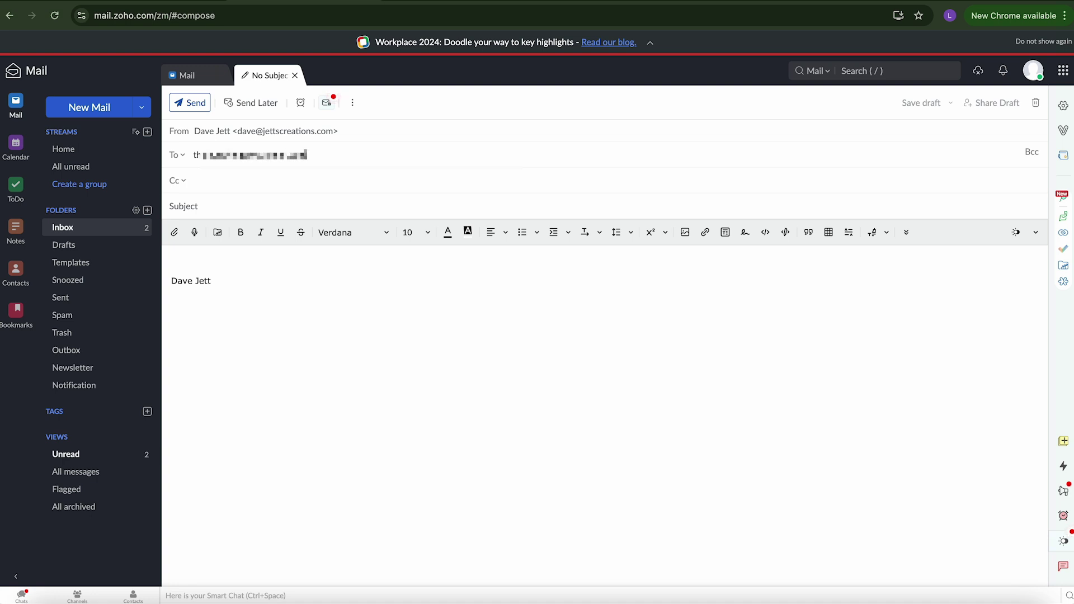
{"action": "key", "text": "Tab"}
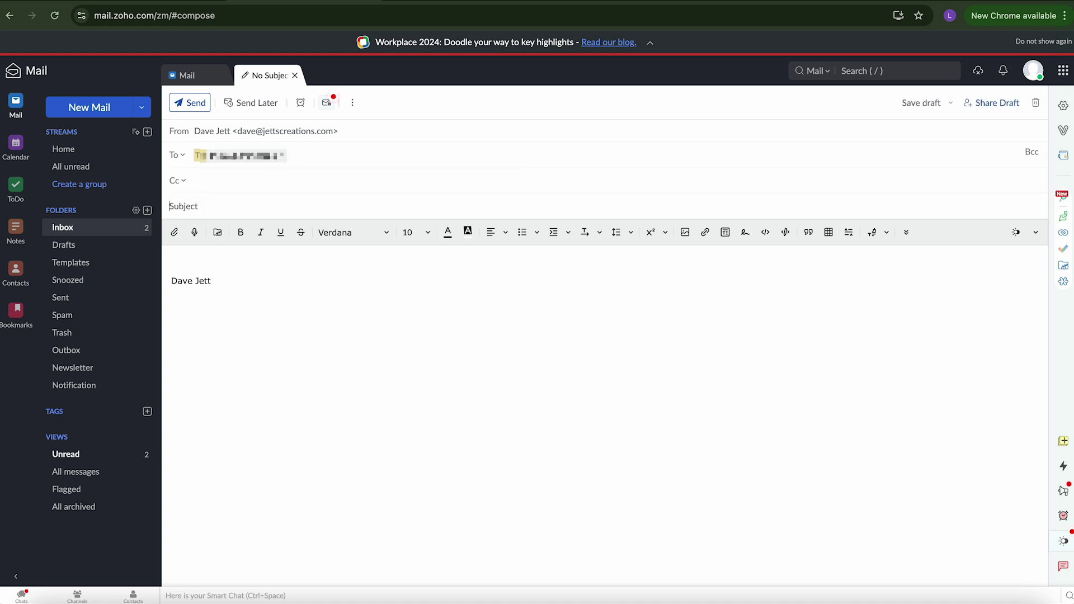
{"action": "type", "text": "Test"}
{"action": "key", "text": "Tab"}
{"action": "type", "text": "Did t"}
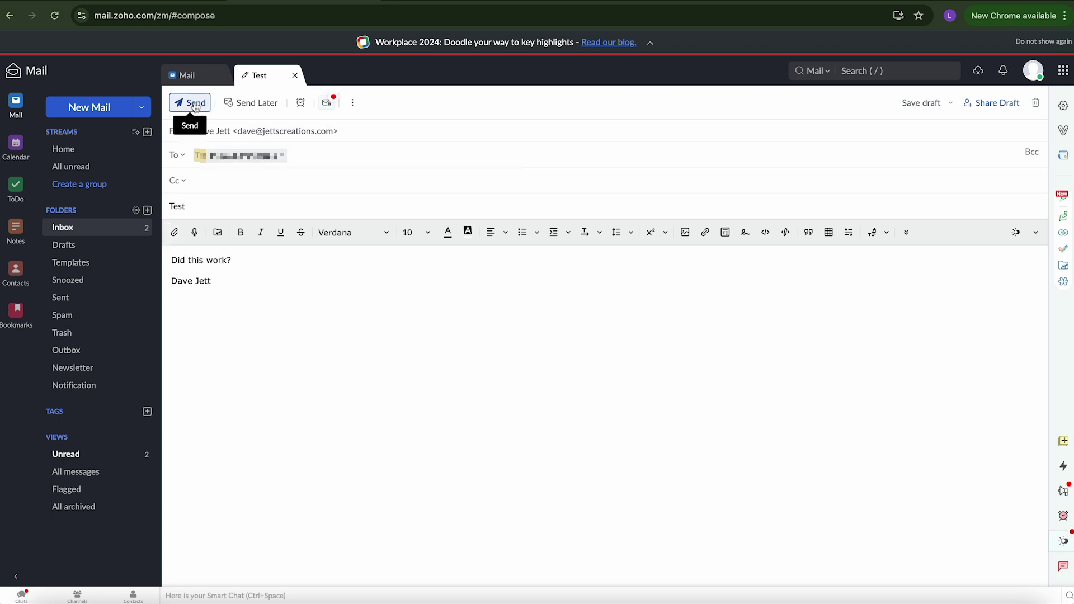
{"action": "mouse_move", "coordinate": [238, 159]}
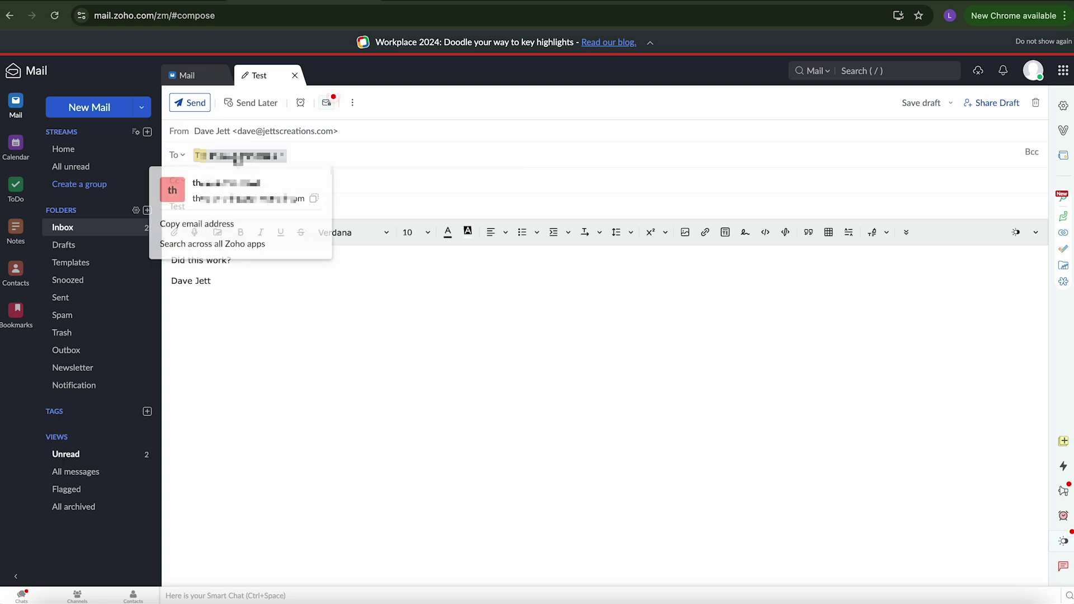
{"action": "left_click", "coordinate": [195, 108]}
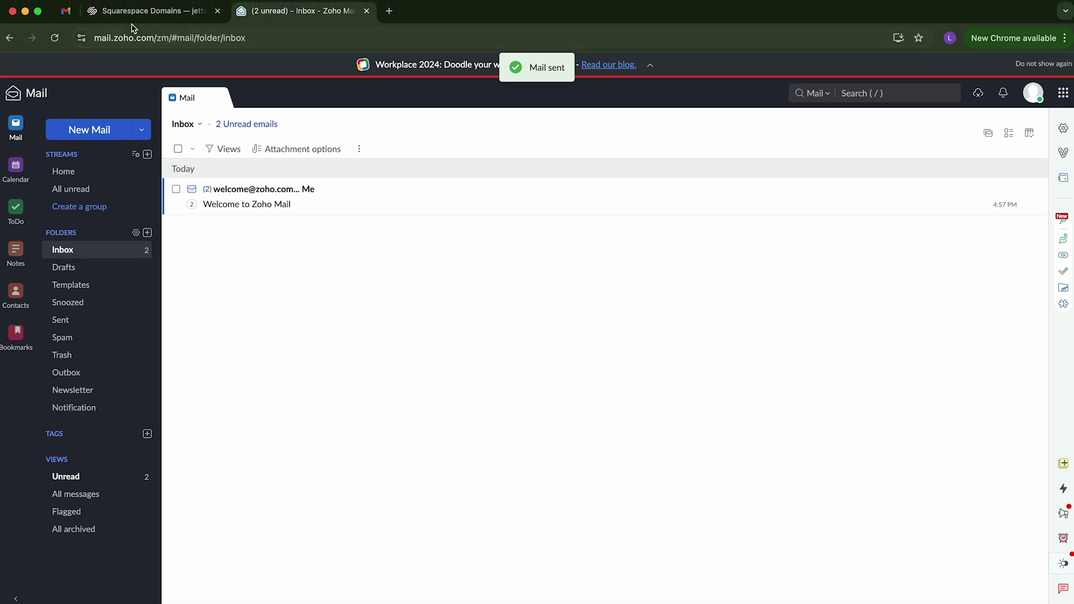
Step: Open the Test email in Gmail and send the reply 'Yes, it worked. You're awesome!'
{"action": "left_click", "coordinate": [65, 1]}
{"action": "left_click", "coordinate": [53, 154]}
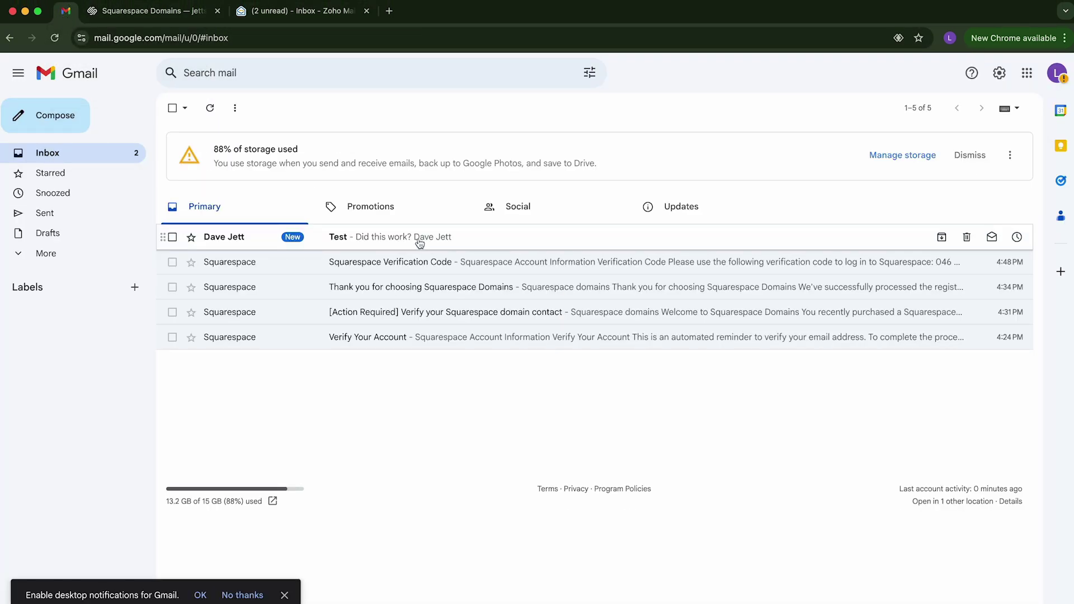
{"action": "left_click", "coordinate": [509, 241]}
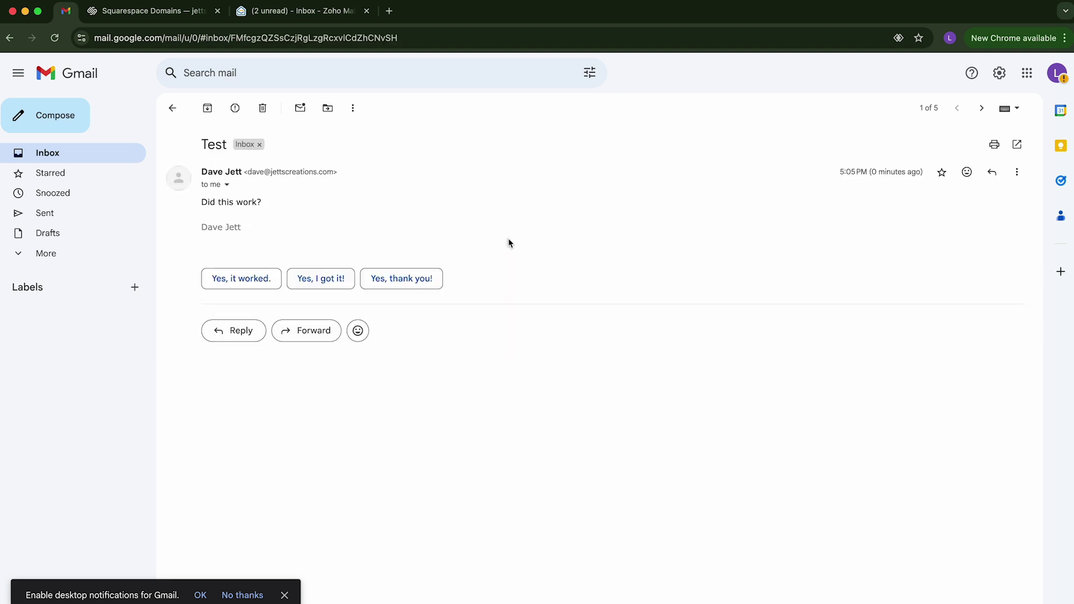
{"action": "left_click", "coordinate": [239, 280]}
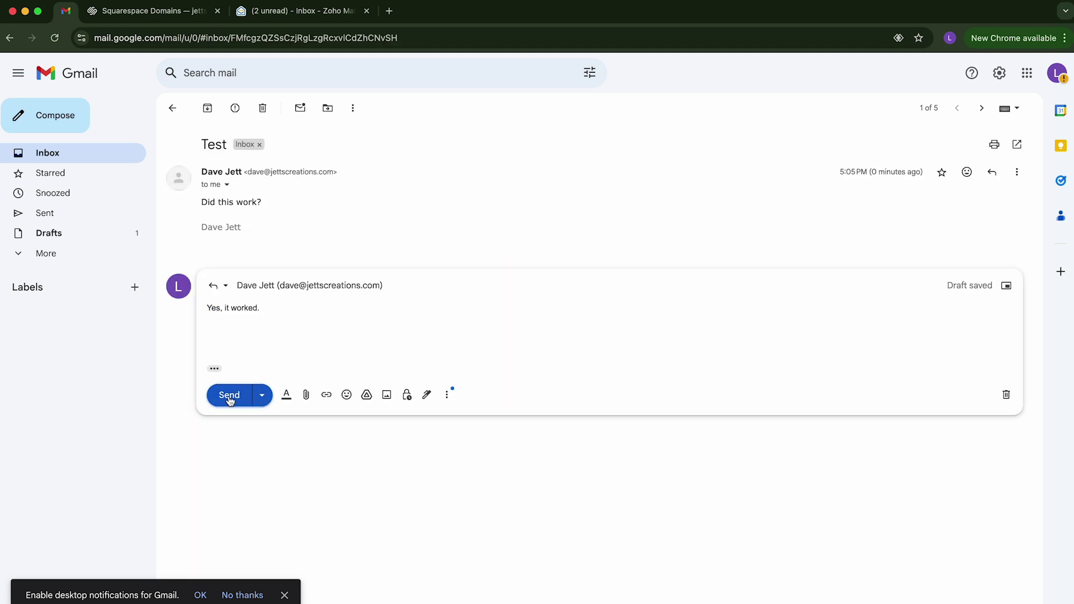
{"action": "type", "text": "You\"re awesome!"}
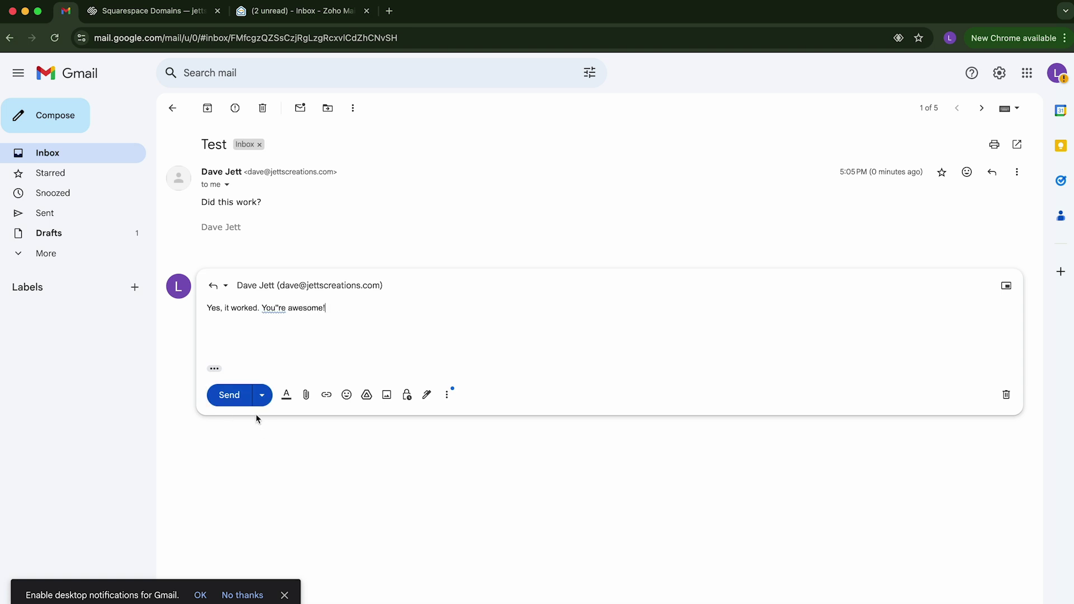
{"action": "left_click", "coordinate": [228, 396]}
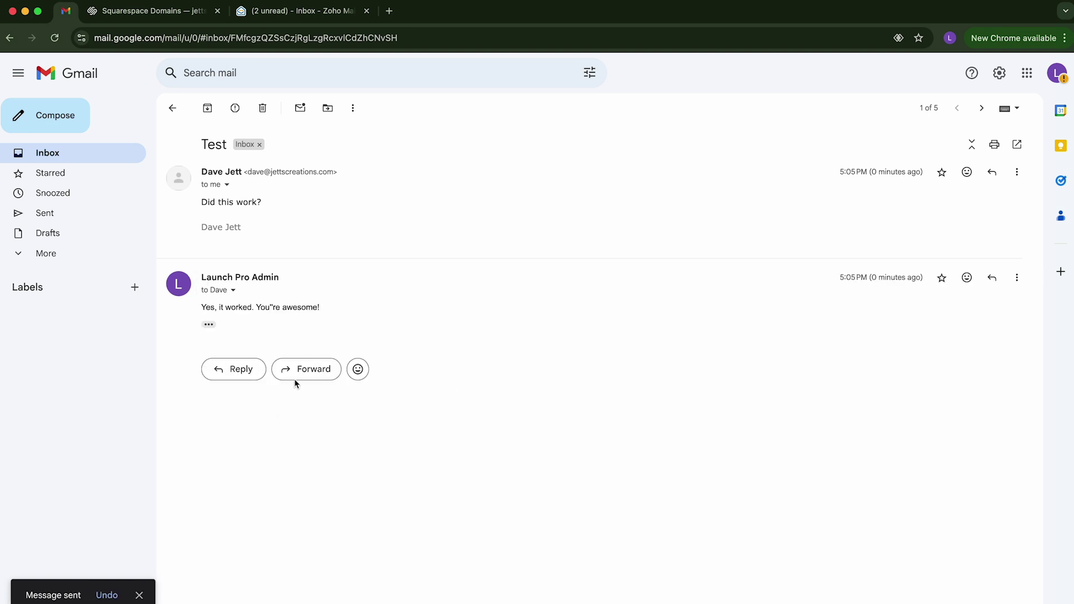
{"action": "left_click", "coordinate": [295, 11]}
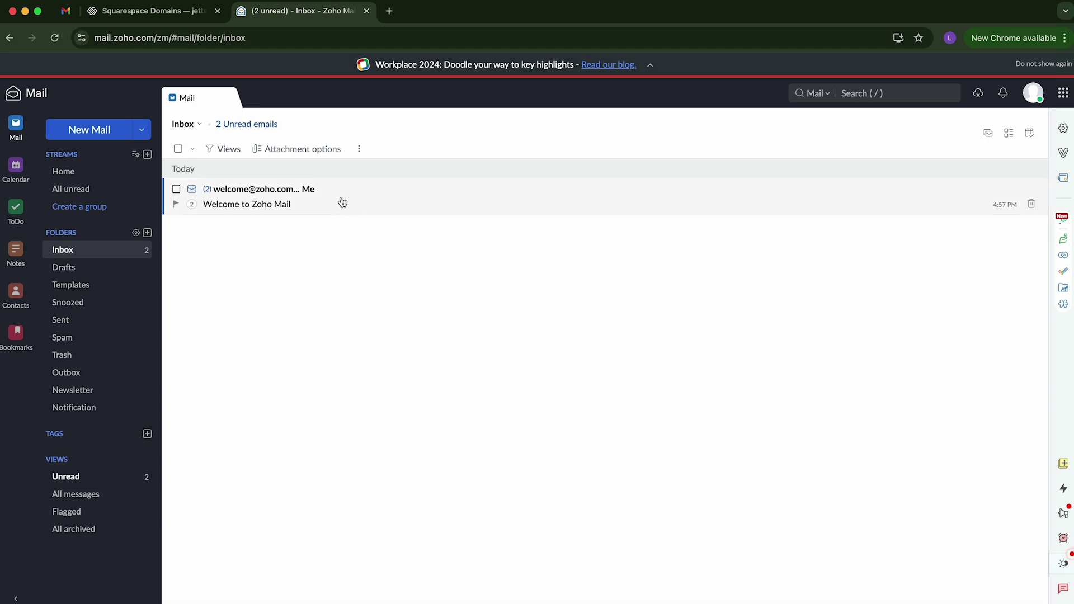
{"action": "left_click", "coordinate": [249, 124]}
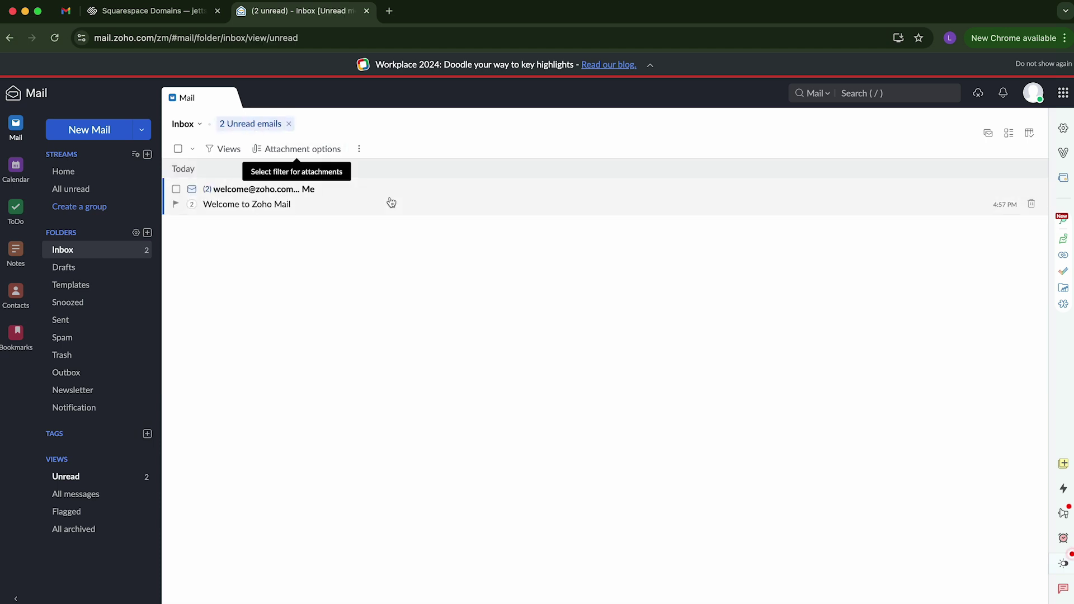
{"action": "left_click", "coordinate": [375, 202]}
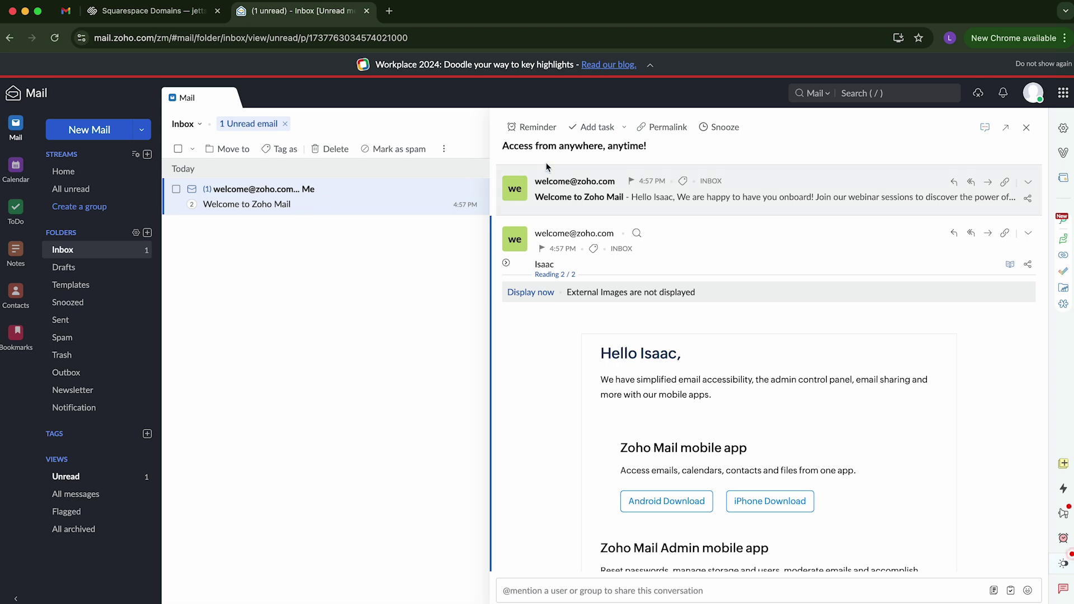
{"action": "left_click", "coordinate": [683, 199]}
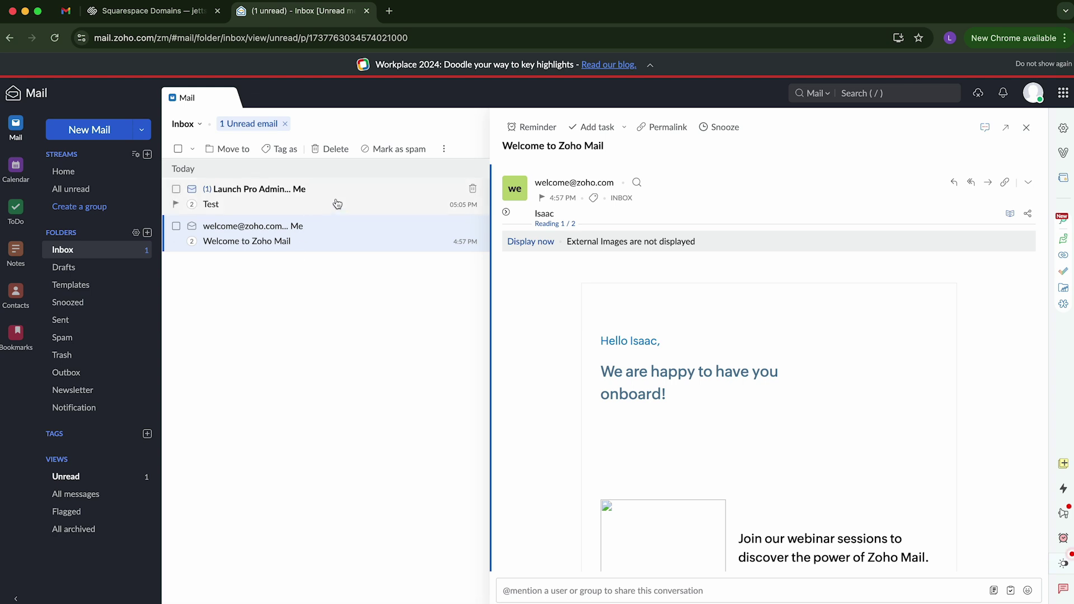
{"action": "left_click", "coordinate": [336, 206]}
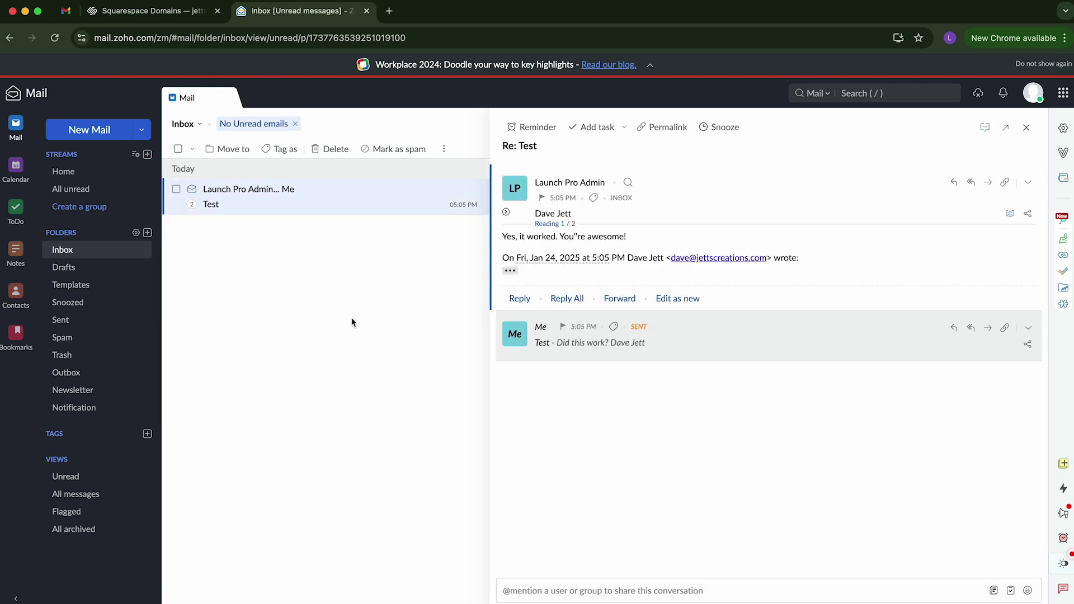